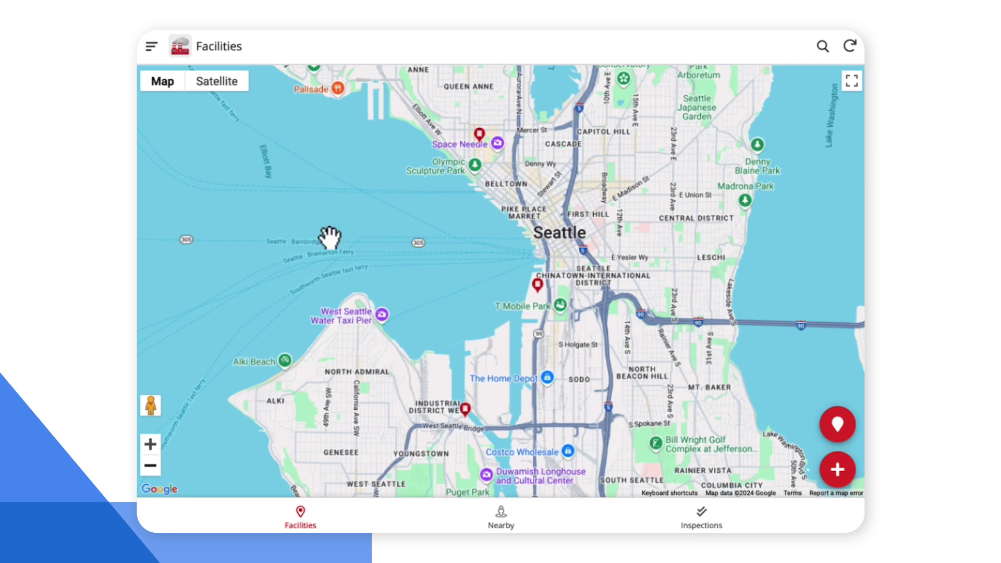
Step: Show all inspections, open Inspection Passed, and scroll its list grouped by area from Bathroom
left_click(702, 520)
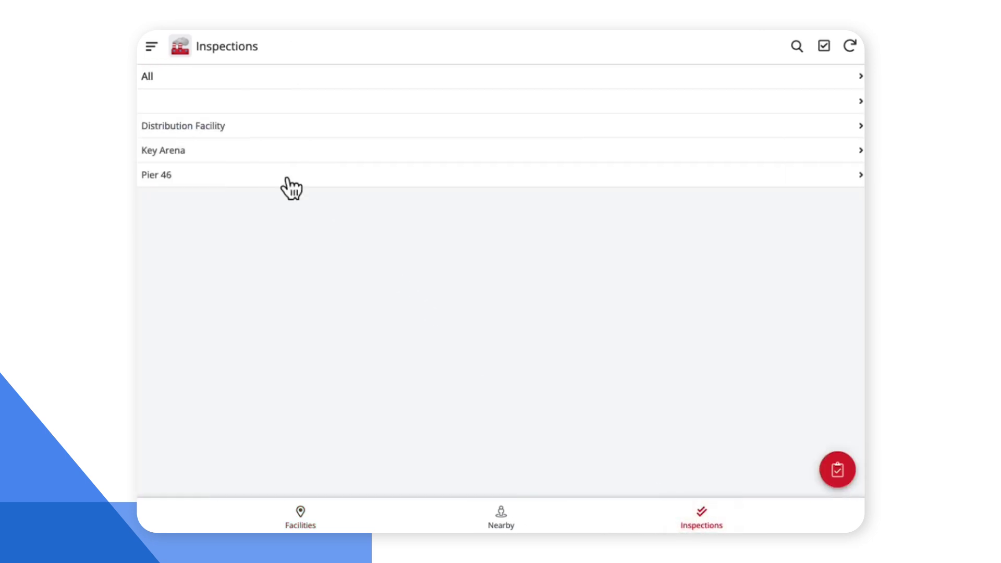
left_click(199, 85)
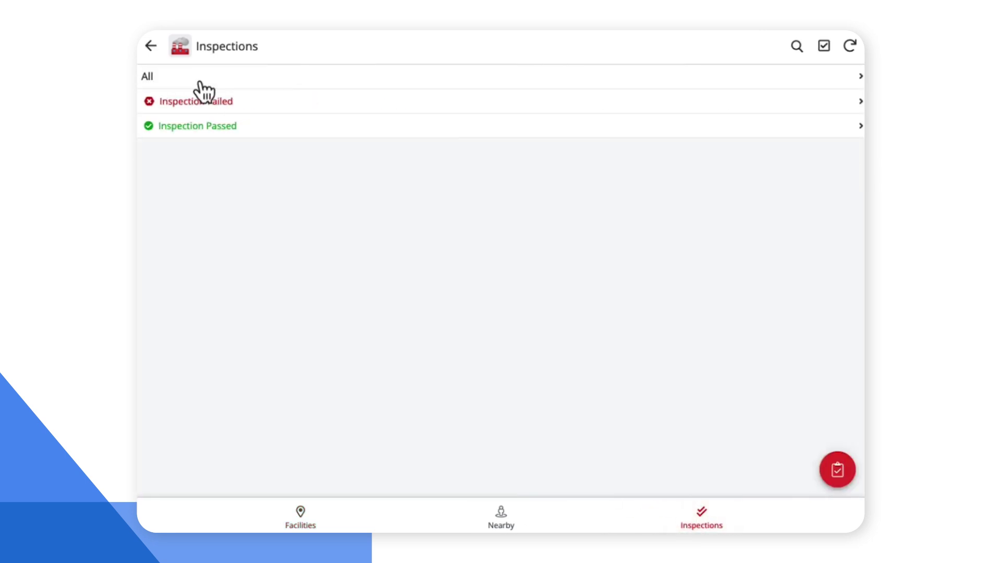
left_click(207, 129)
scroll(302, 258, "down", 4)
scroll(305, 259, "up", 4)
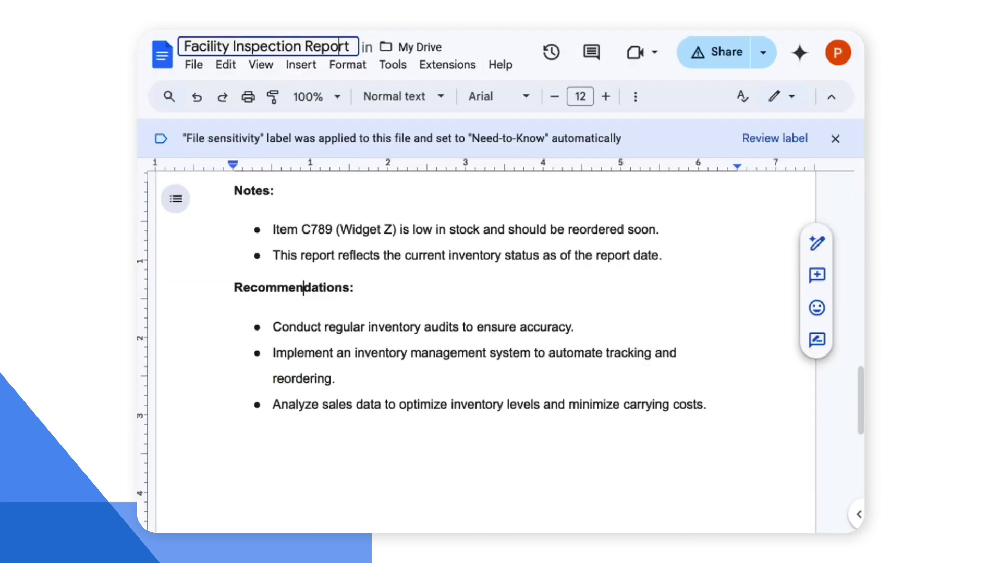
Step: Add an empty line after the last recommendation and open Extensions > Add-ons > Get add-ons
left_click(706, 405)
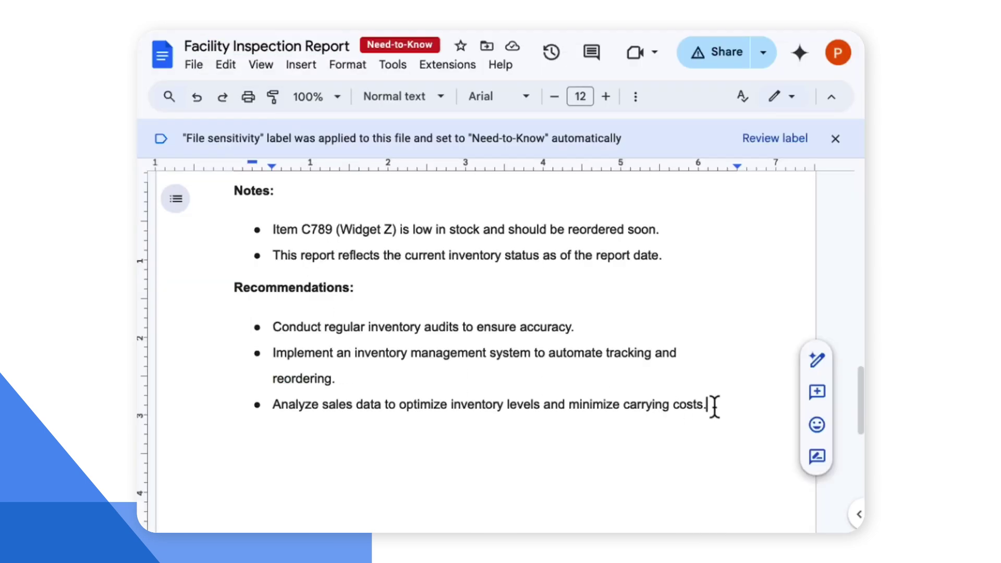
key("Return")
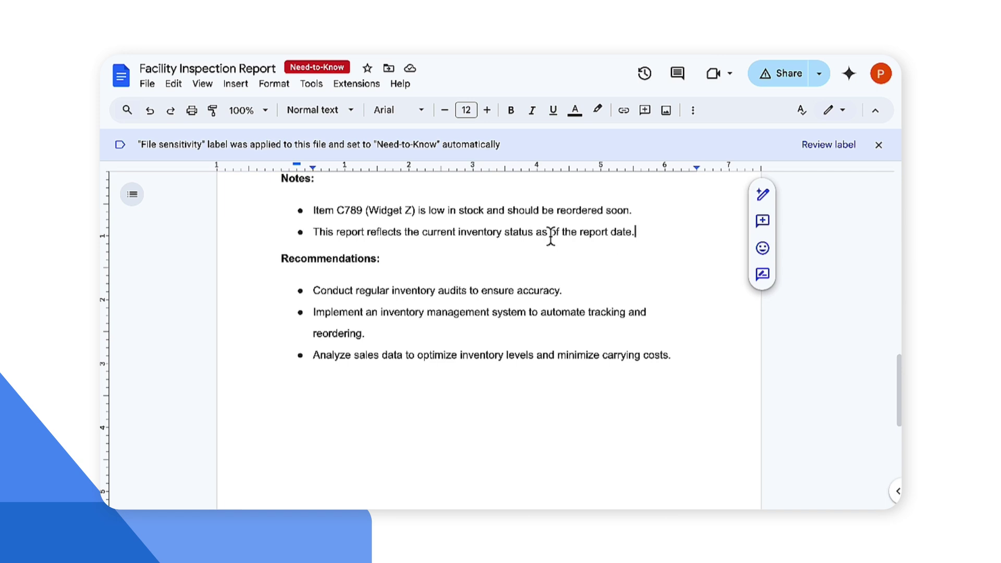
left_click(364, 87)
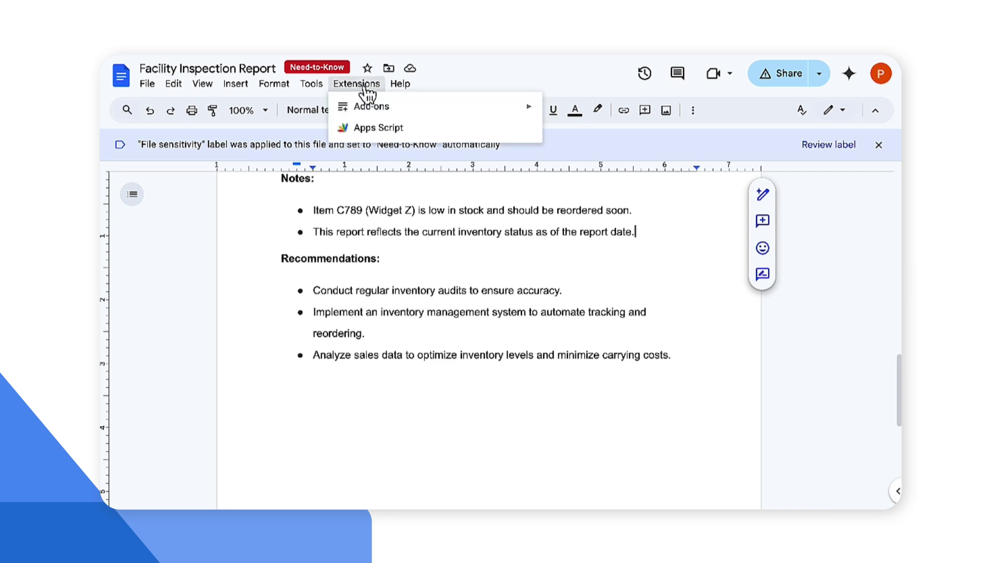
mouse_move(373, 106)
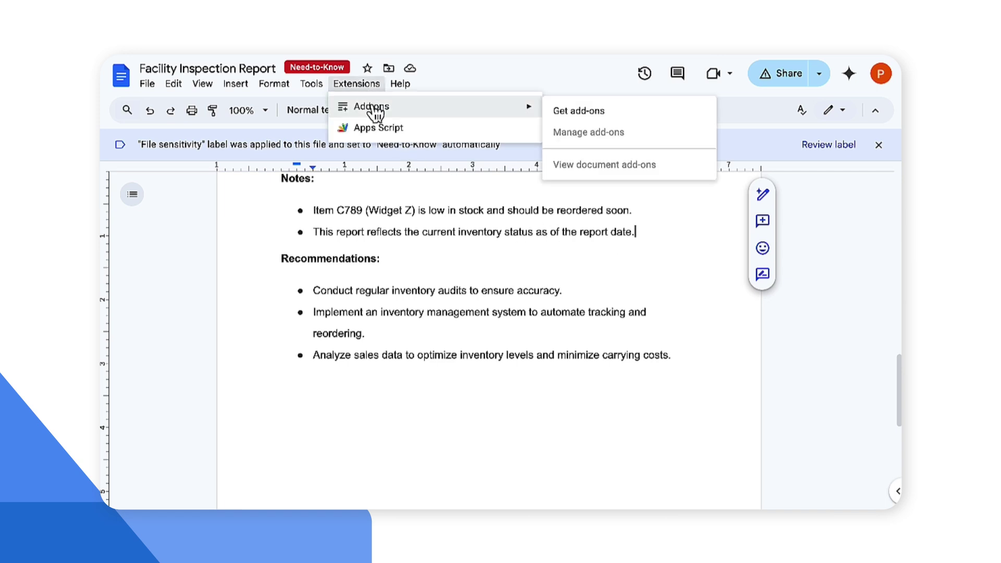
left_click(571, 111)
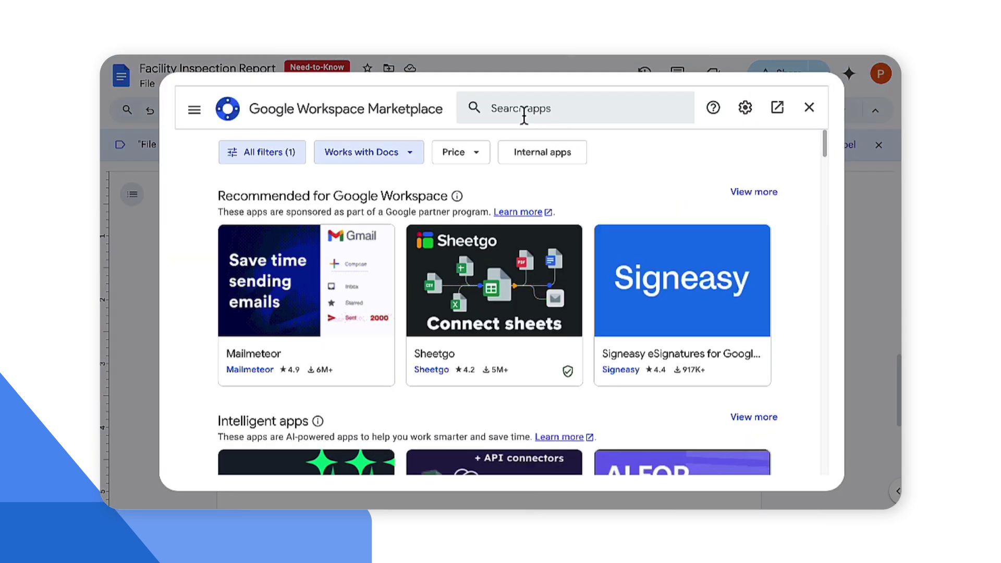
Step: Search the Marketplace for 'AppSheet' and install AppSheet for Google Docs
left_click(518, 108)
type("AppSheet")
key("Return")
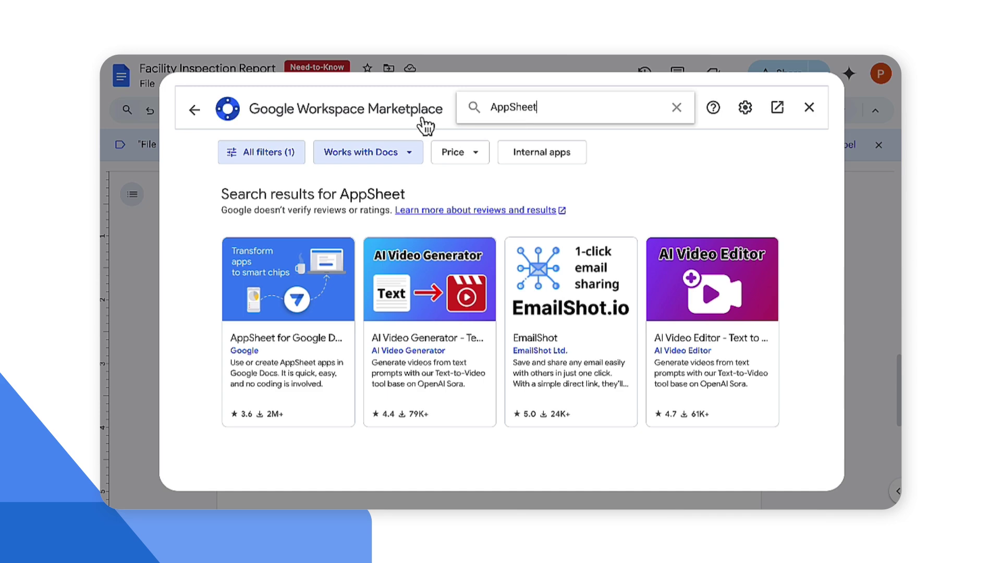
left_click(311, 333)
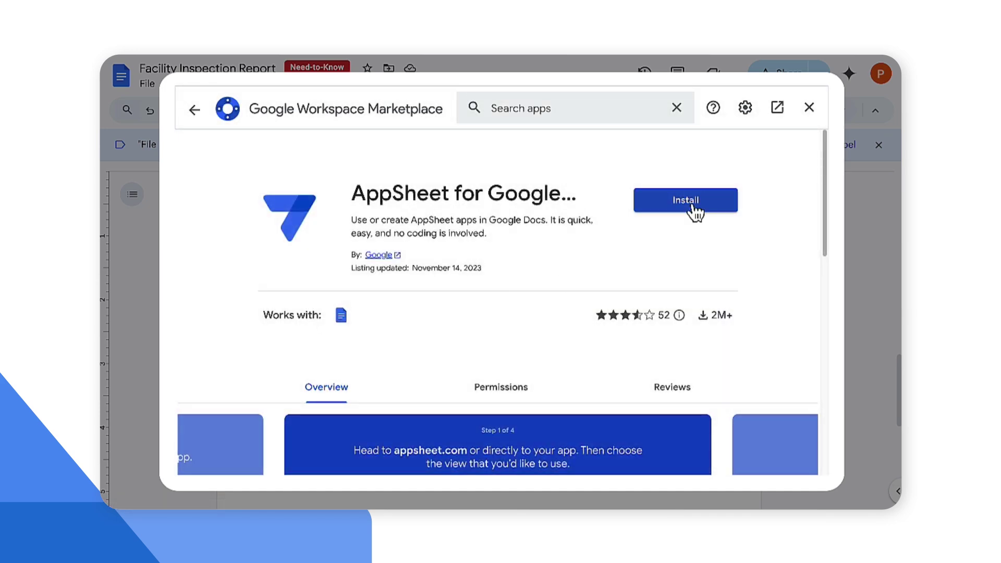
left_click(691, 204)
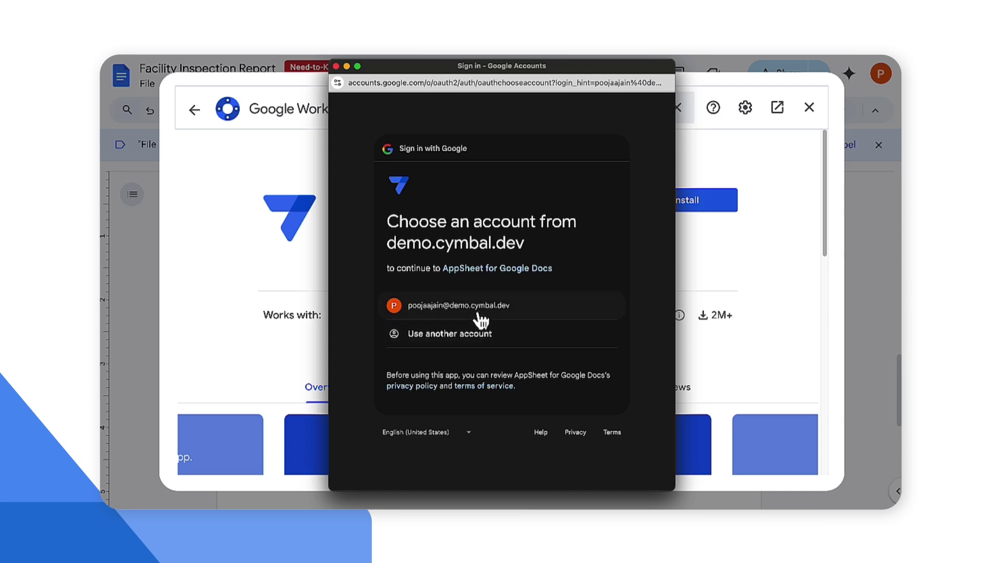
Step: Sign in to AppSheet with the work account and grant all requested permissions
left_click(474, 308)
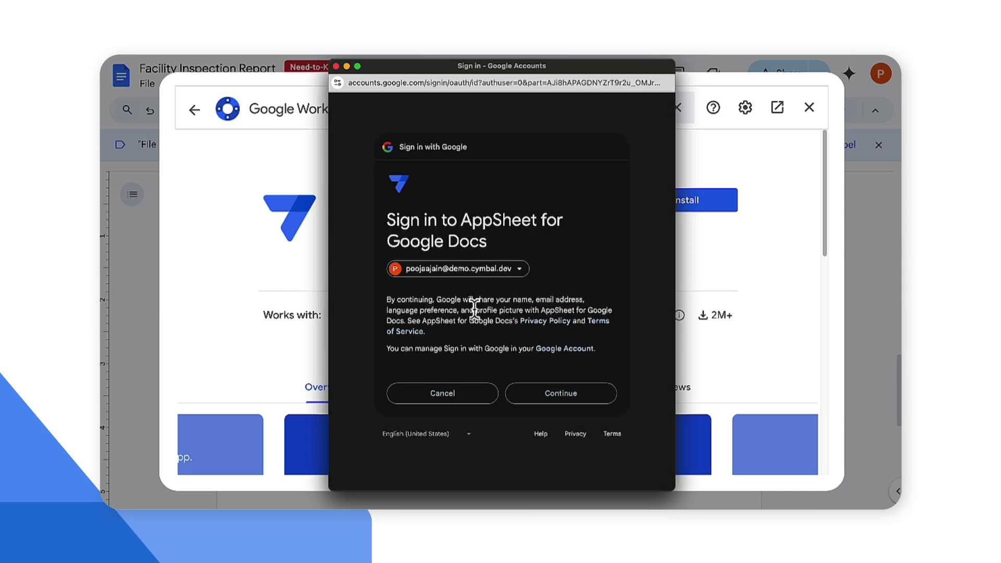
left_click(537, 394)
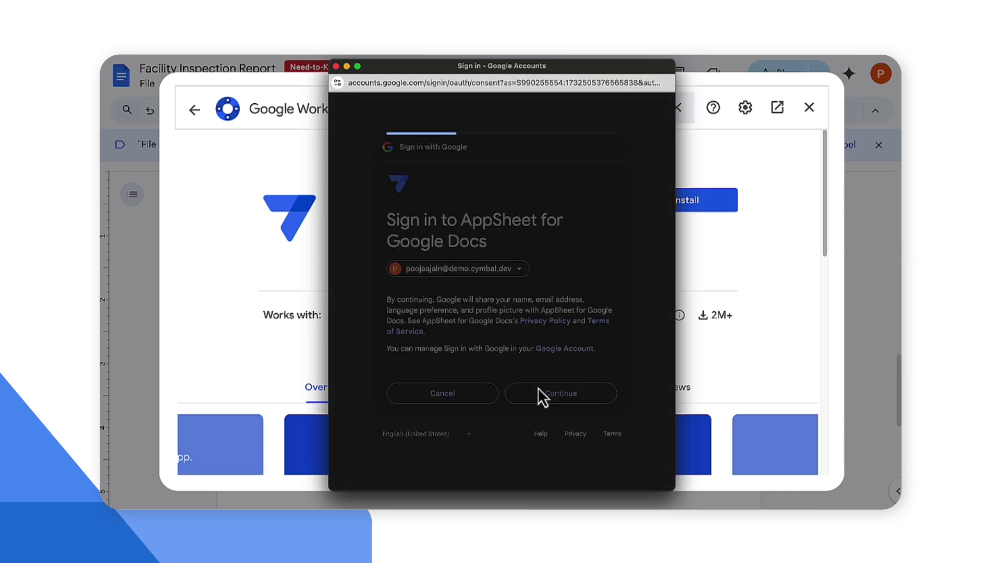
scroll(542, 396, "down", 4)
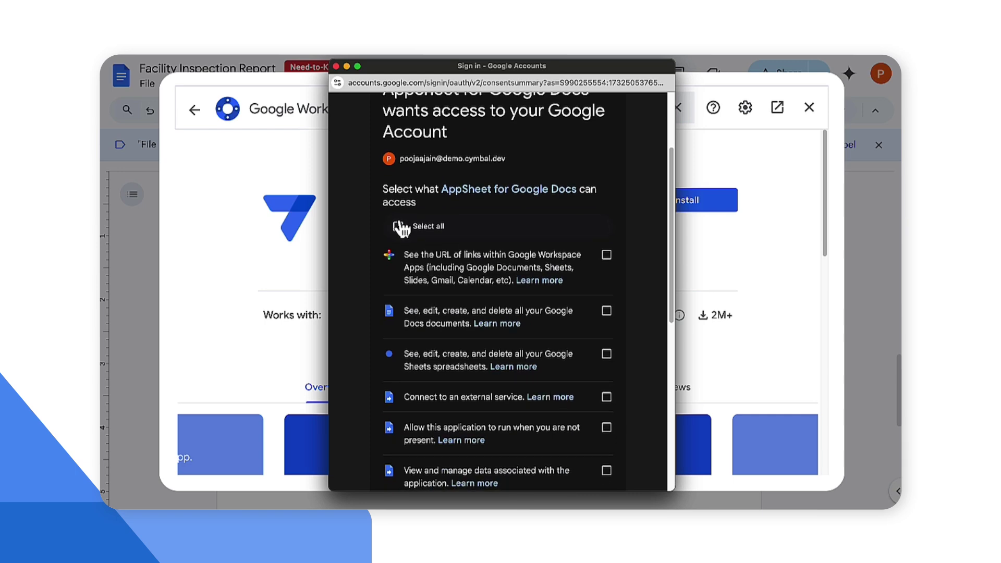
left_click(399, 227)
scroll(463, 275, "down", 8)
left_click(563, 407)
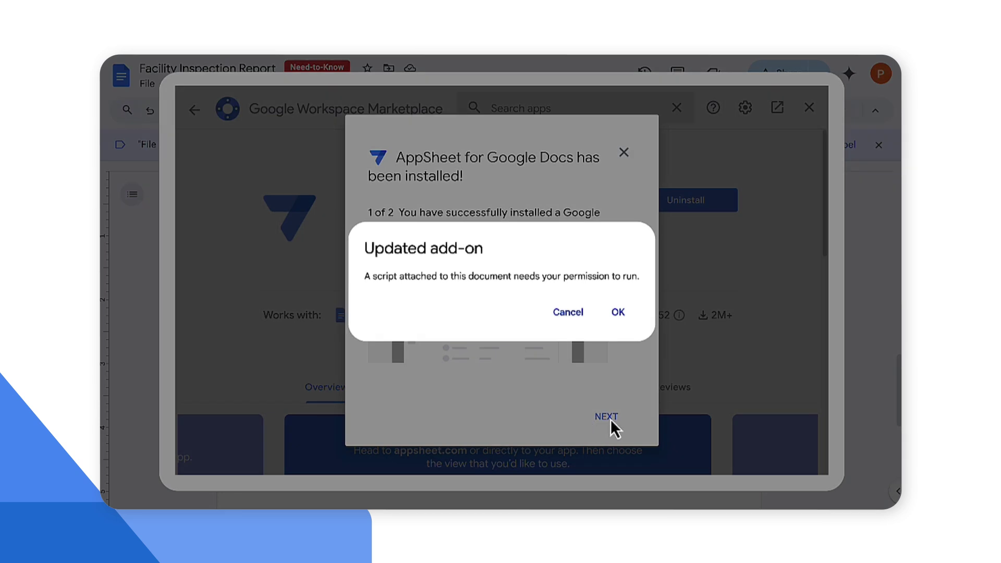
Step: Authorise the add-on's script with the work account, allow access, and finish setup
left_click(618, 312)
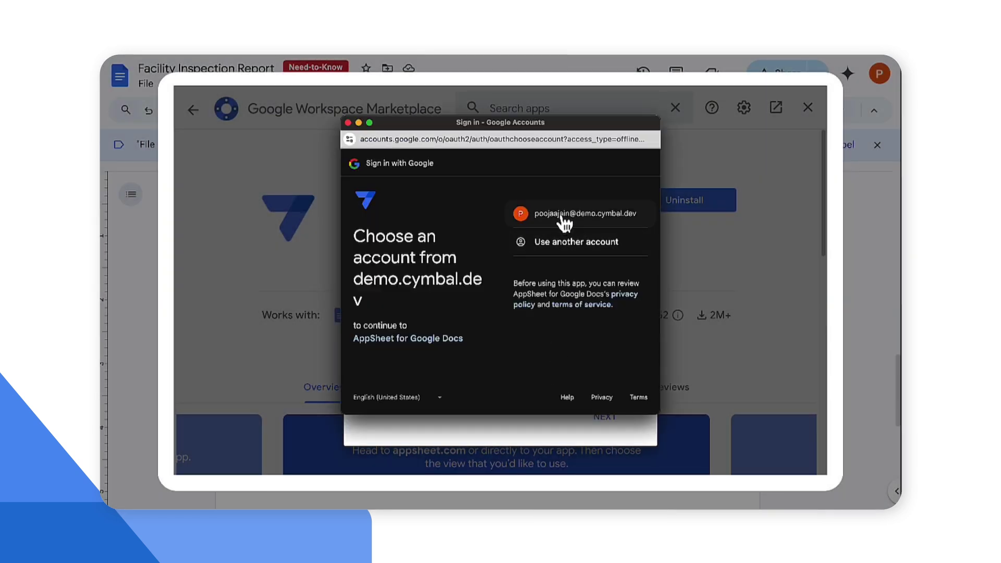
left_click(564, 215)
scroll(569, 262, "down", 5)
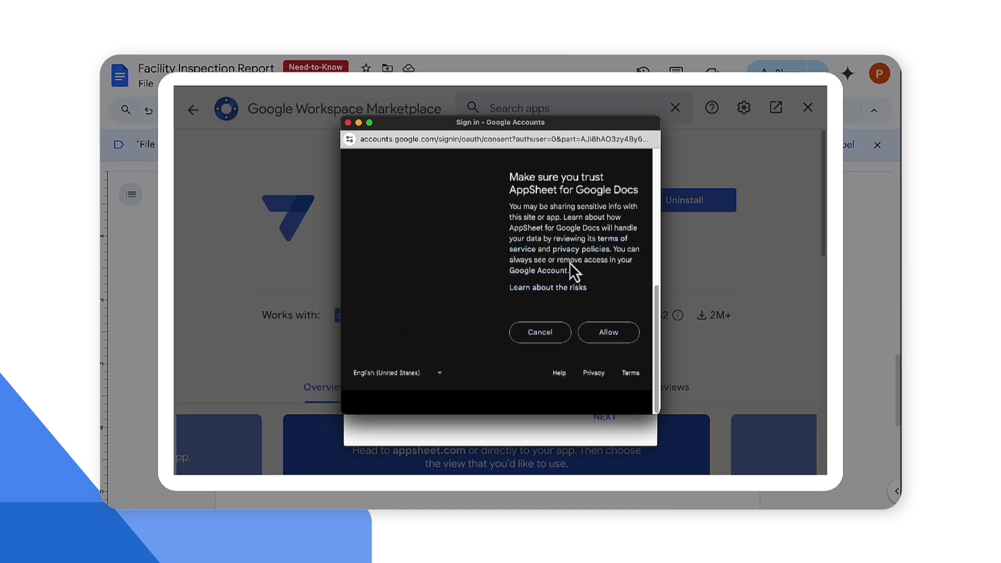
left_click(615, 357)
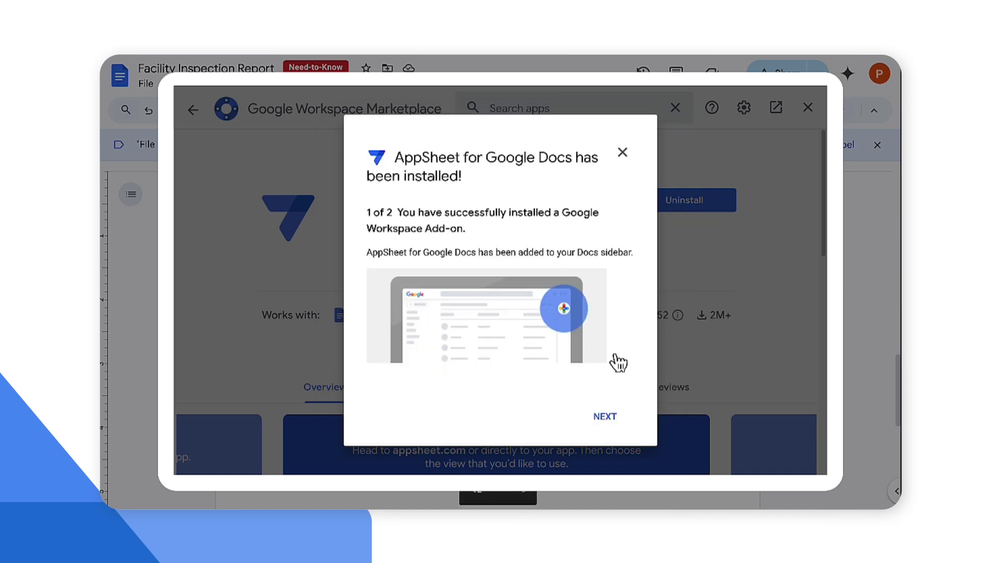
left_click(604, 417)
left_click(604, 416)
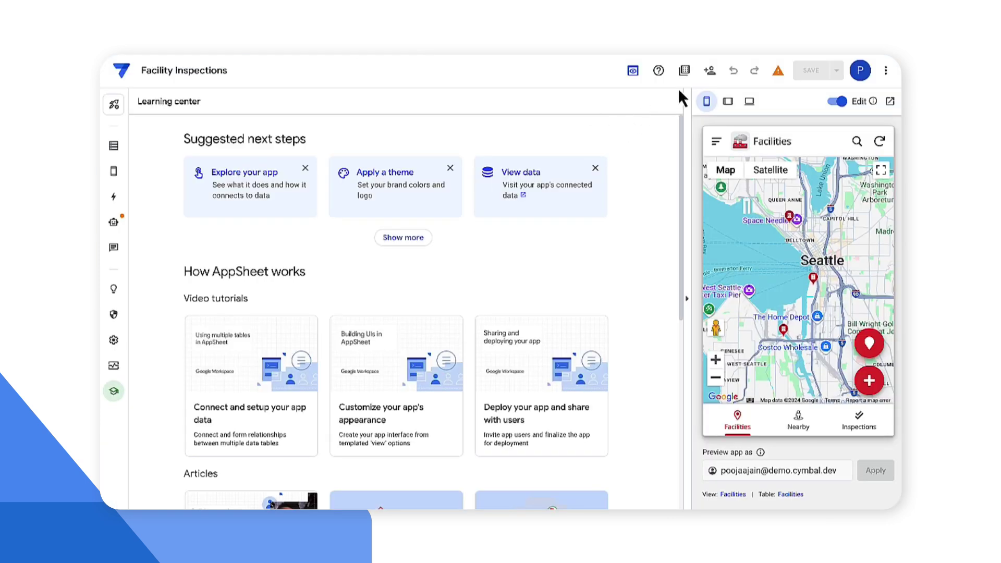
Step: Share the Facility Inspections app with the demo.cymbal.dev domain, passing the reCAPTCHA
left_click(709, 72)
left_click(438, 136)
type("demo.cymbal.dev")
key("Return")
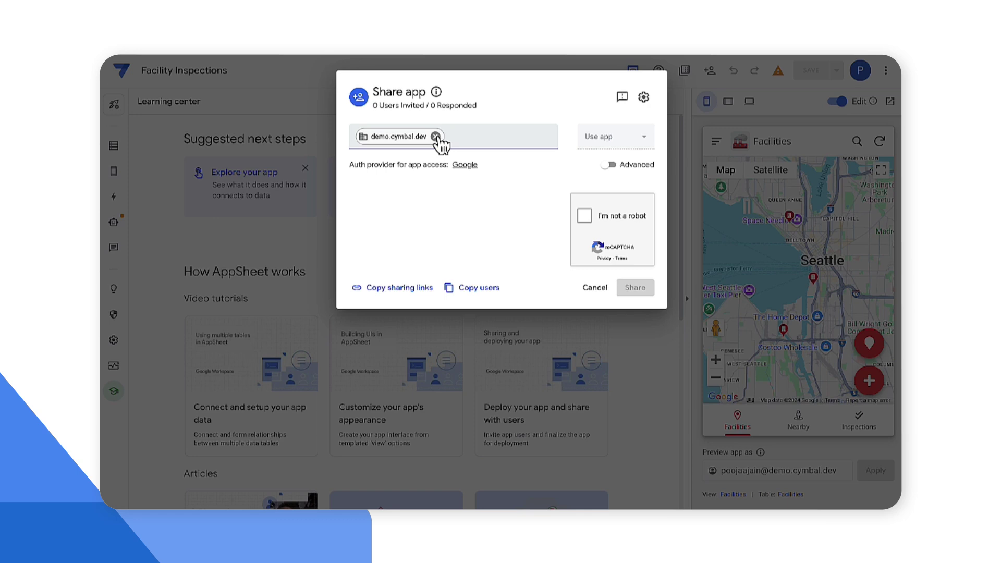
left_click(585, 217)
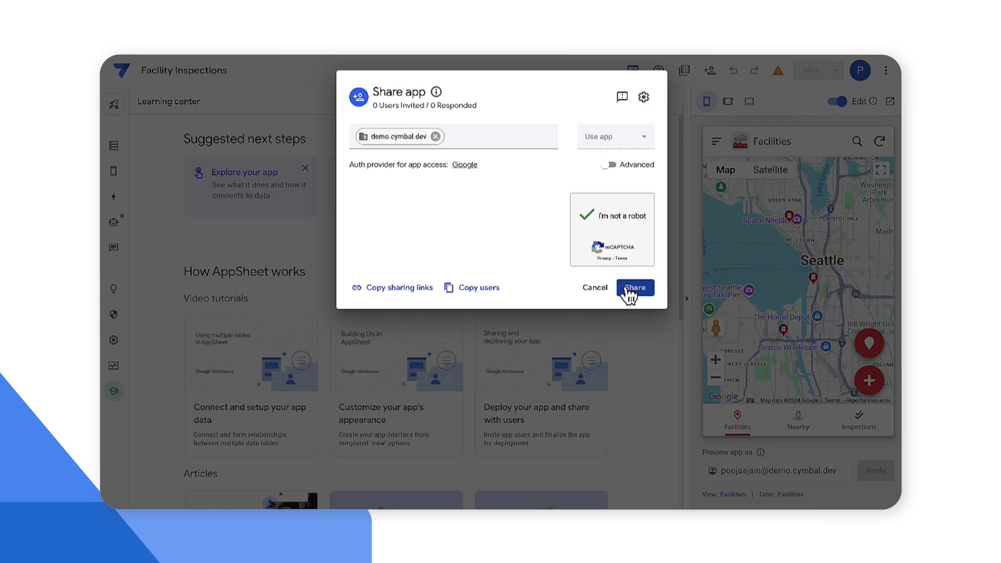
left_click(637, 291)
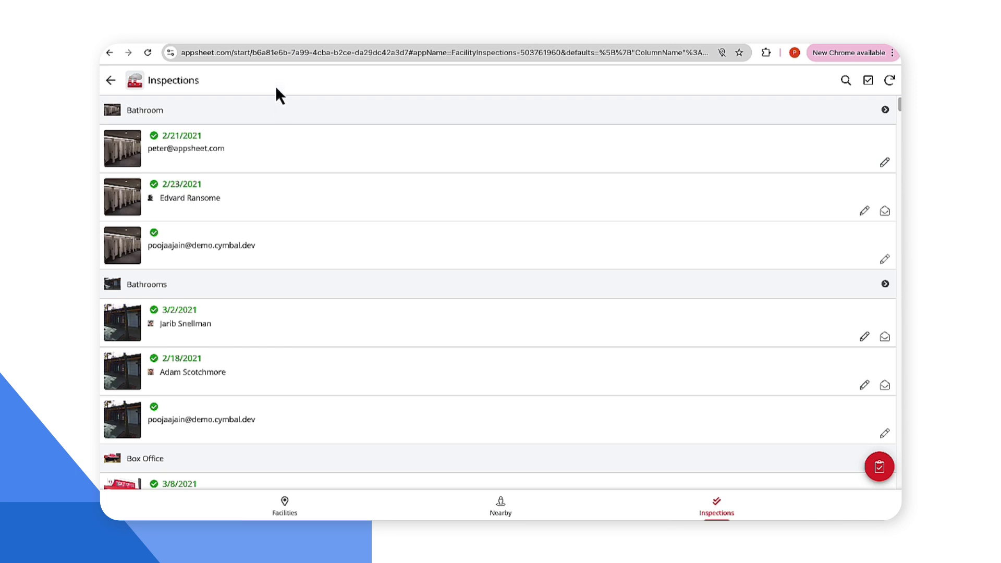
Step: Copy the Inspections view's web address from the browser address bar
left_click(266, 53)
right_click(267, 54)
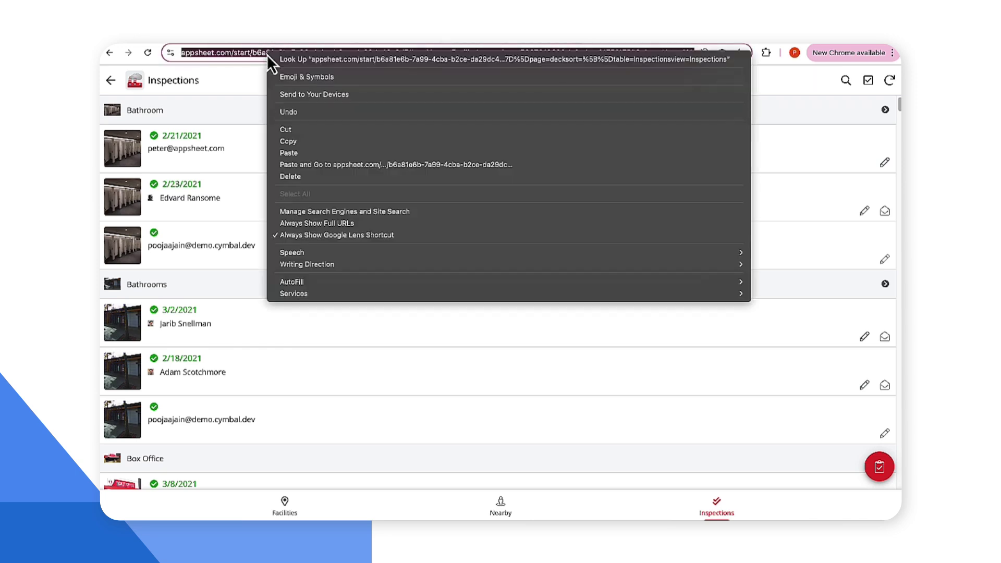
left_click(305, 142)
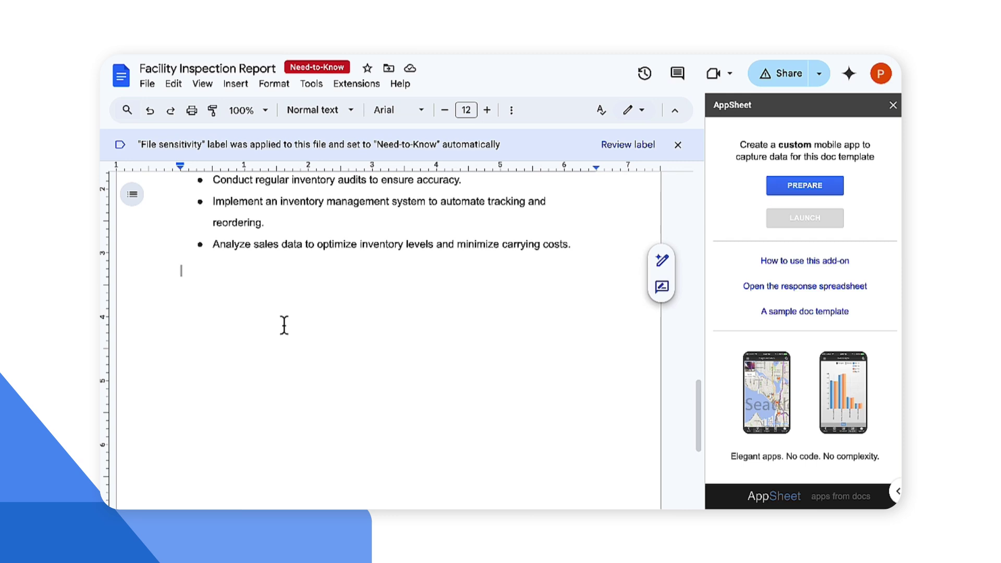
Step: Paste the Inspections view link into the report and convert it into a smart chip
right_click(284, 324)
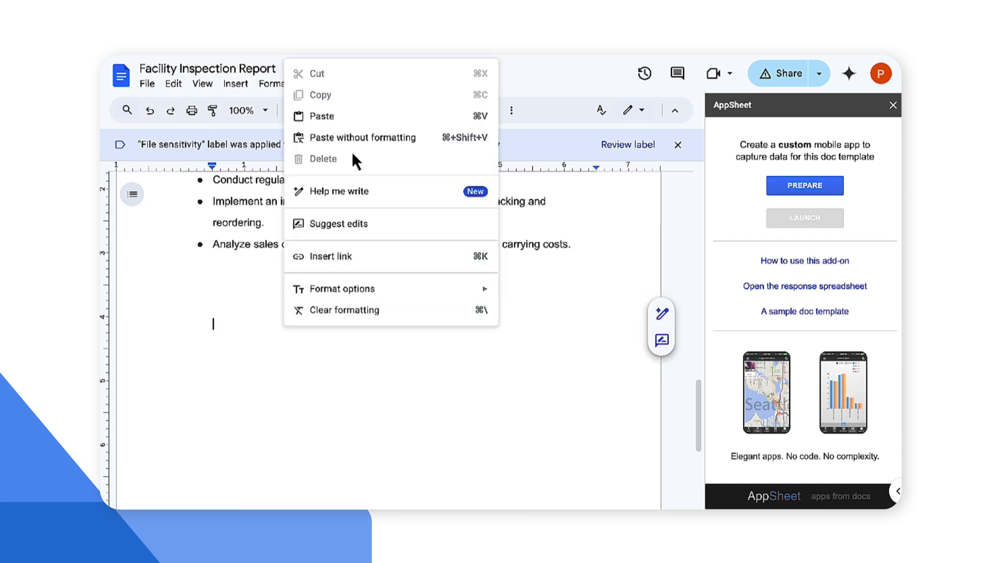
left_click(334, 124)
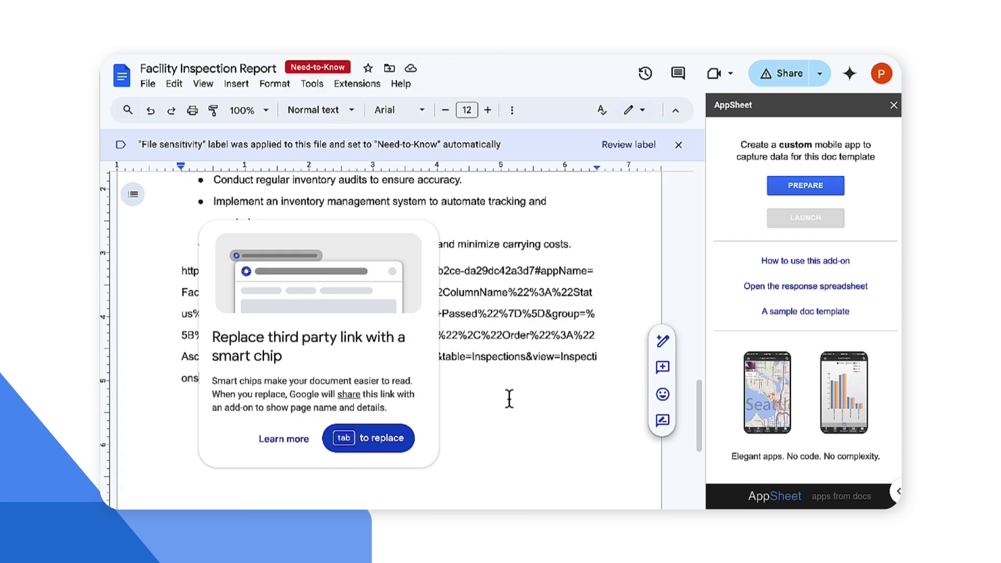
key("Tab")
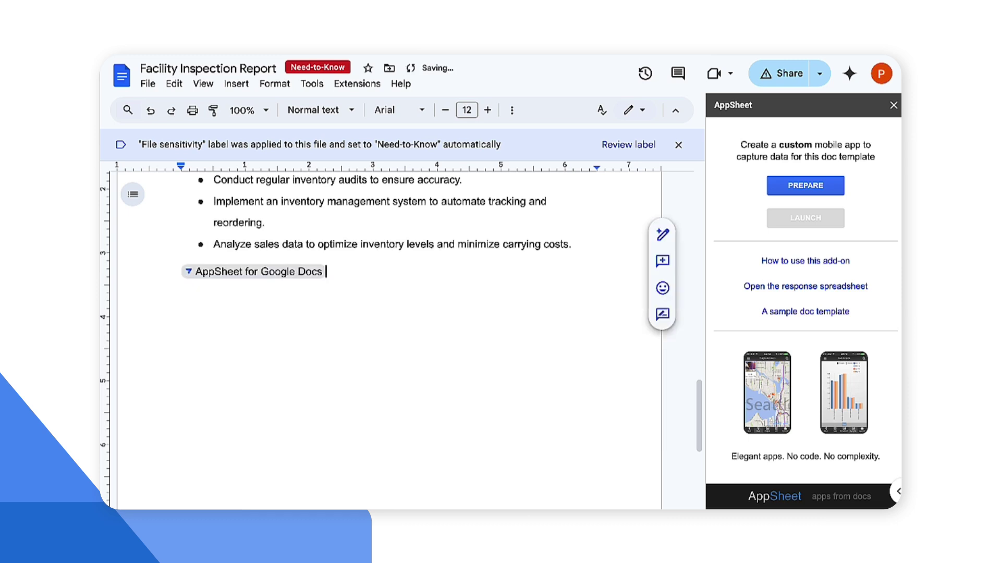
mouse_move(310, 274)
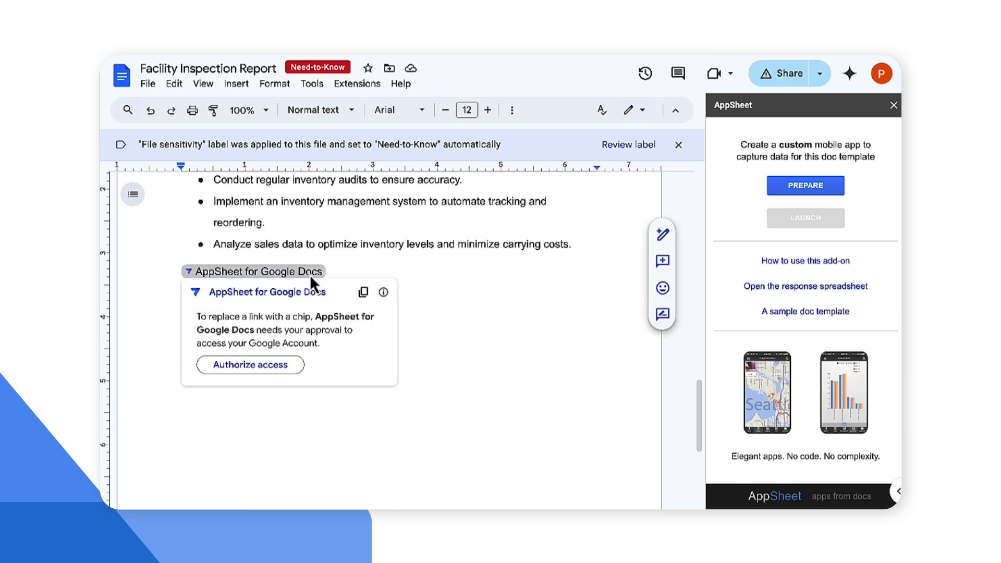
scroll(309, 274, "up", 2)
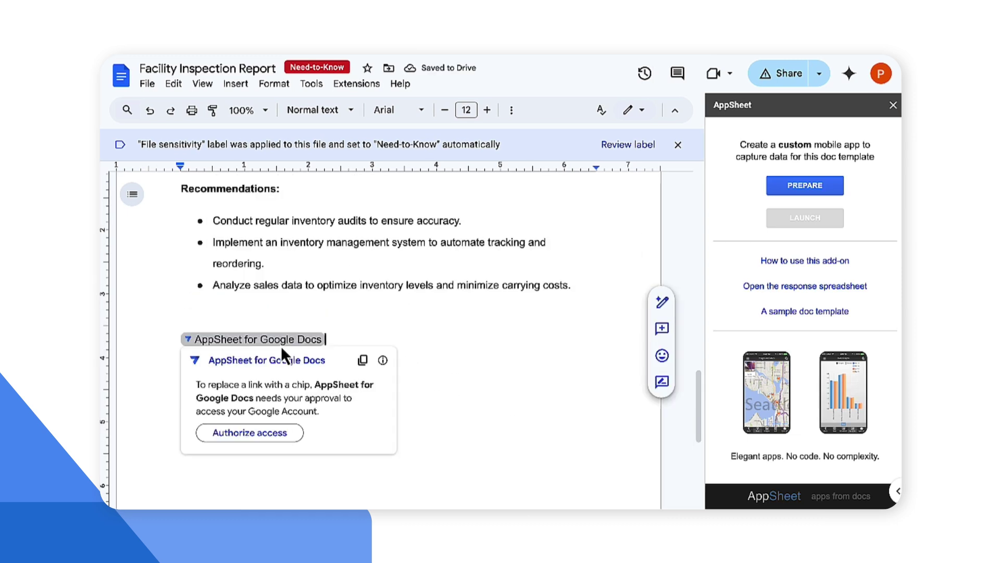
Step: Authorize AppSheet for Google Docs with the account and allow its requested permissions
left_click(274, 433)
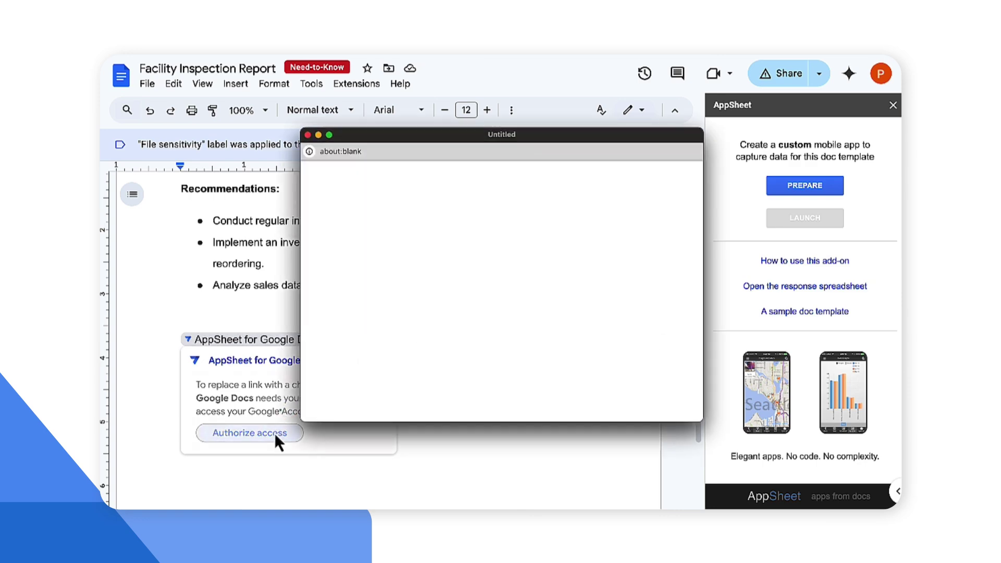
left_click(586, 227)
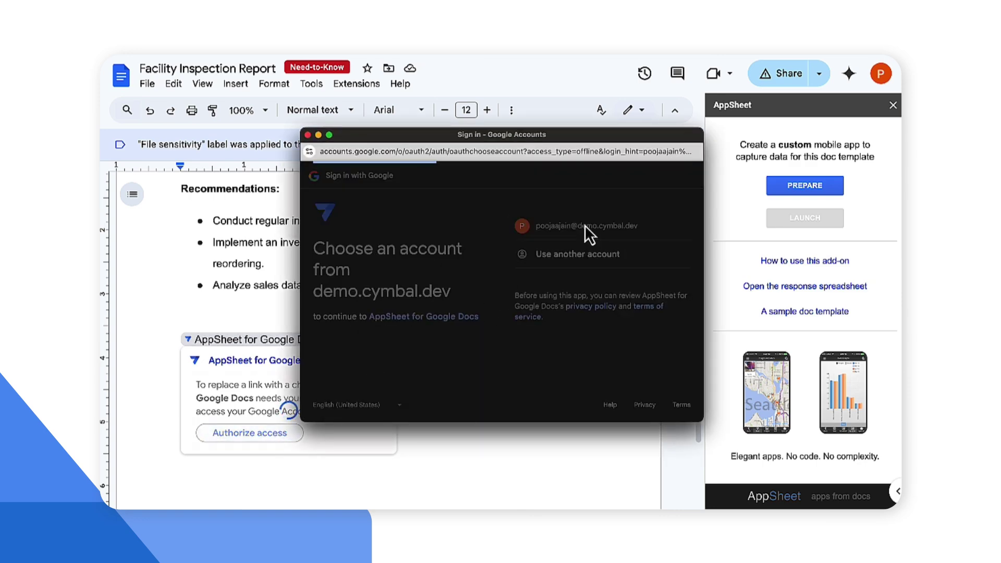
left_click(639, 338)
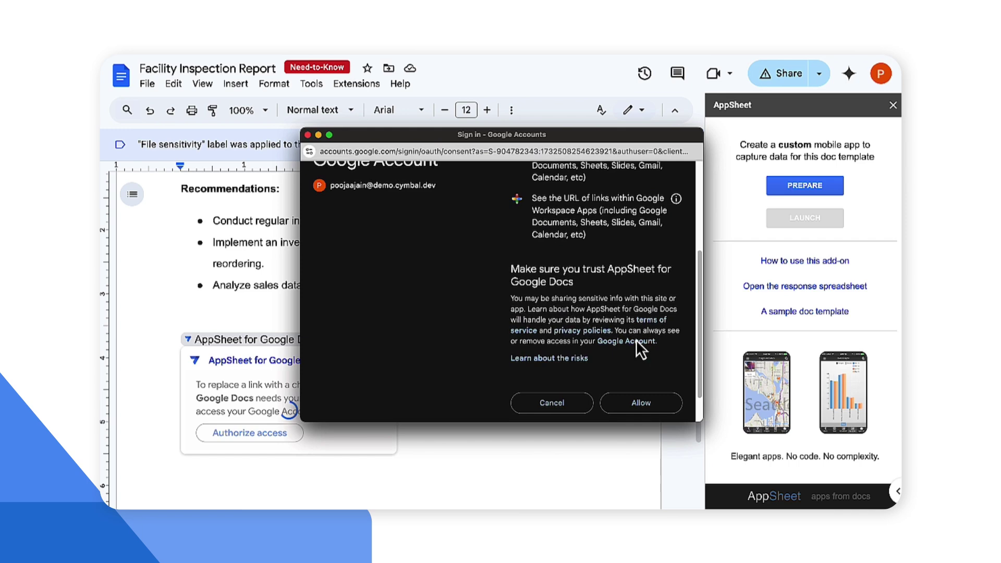
scroll(635, 339, "down", 3)
left_click(636, 365)
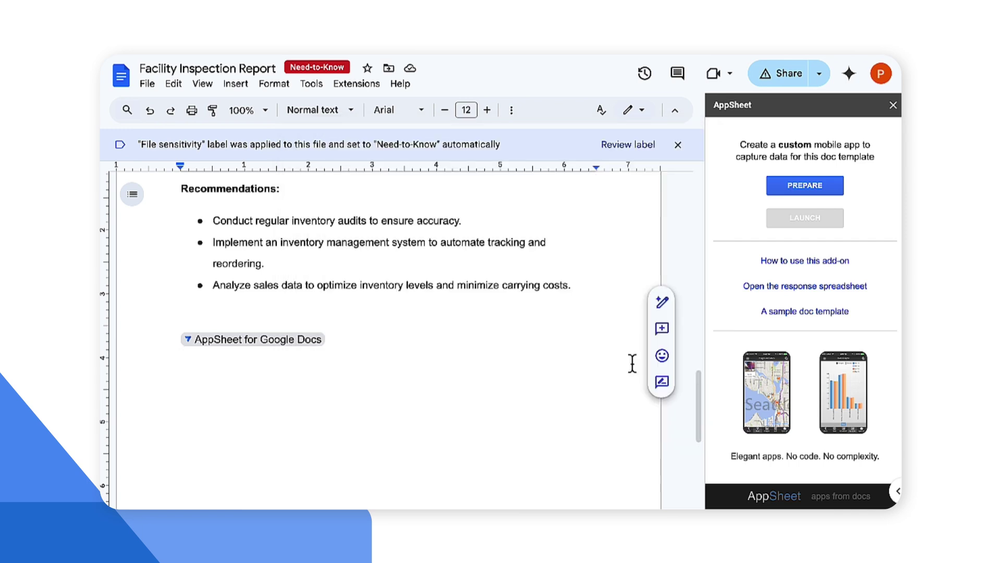
scroll(411, 295, "down", 1)
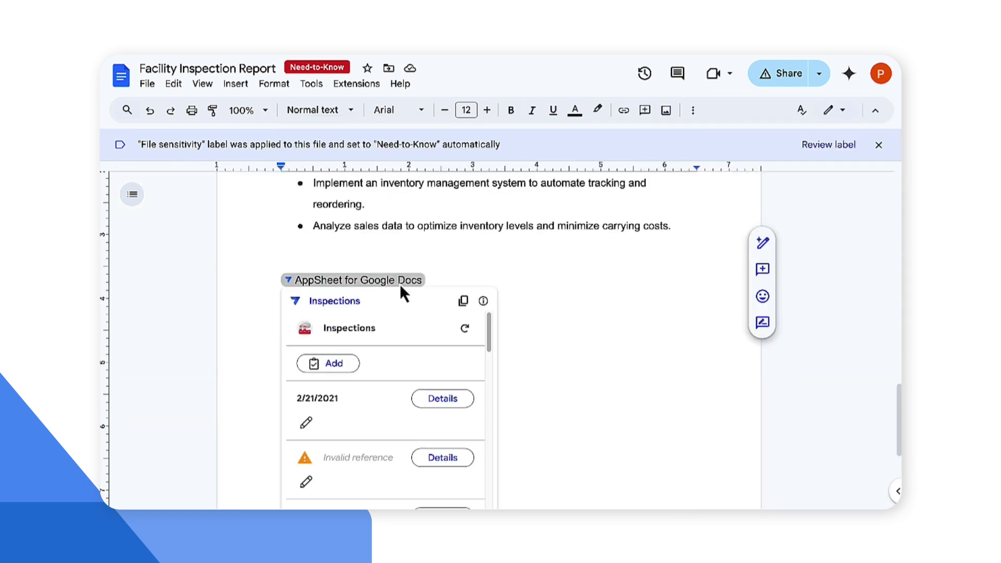
Step: Scroll the Inspections card and open the 3/12/2021 inspection's full record
scroll(397, 317, "down", 3)
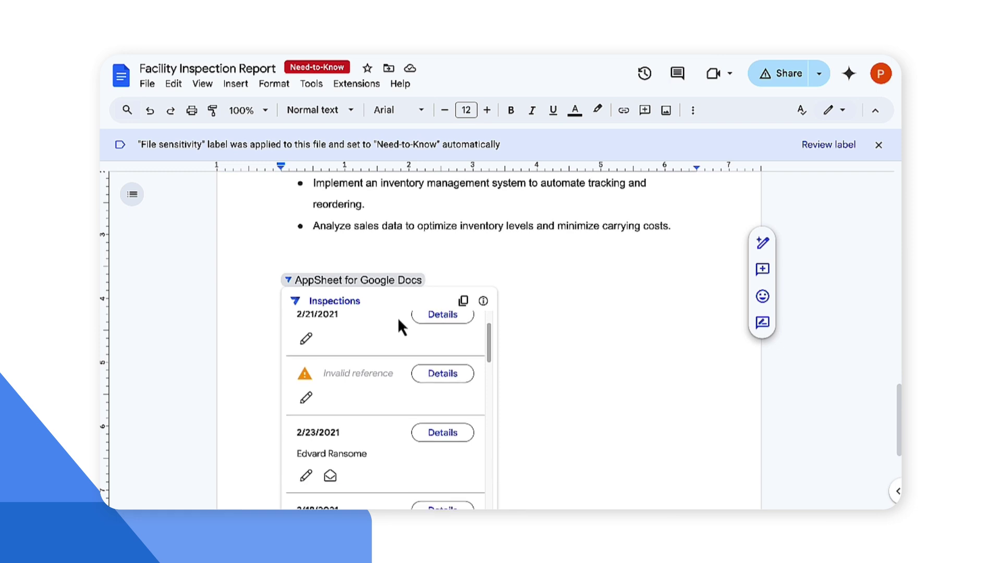
scroll(412, 451, "down", 3)
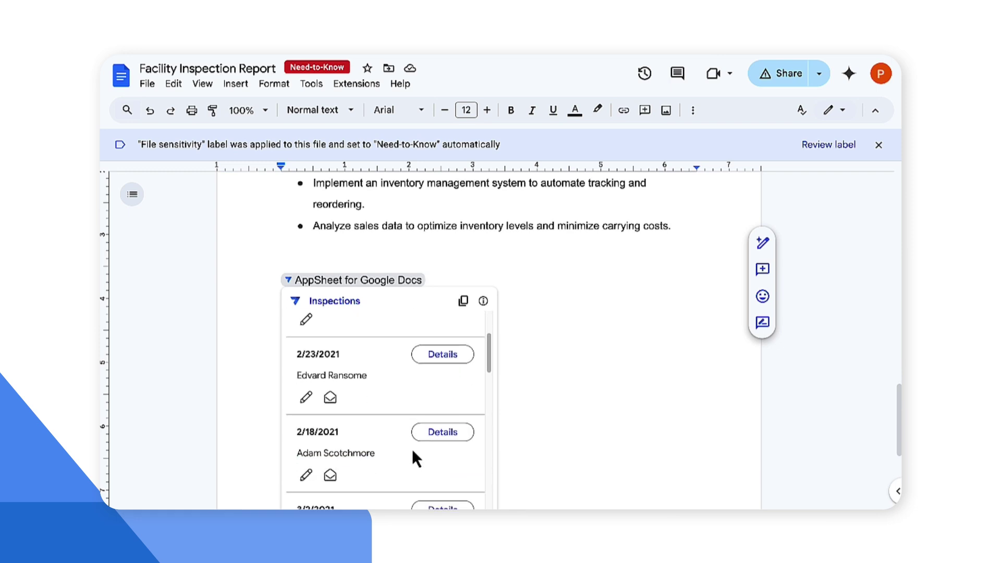
scroll(413, 451, "down", 10)
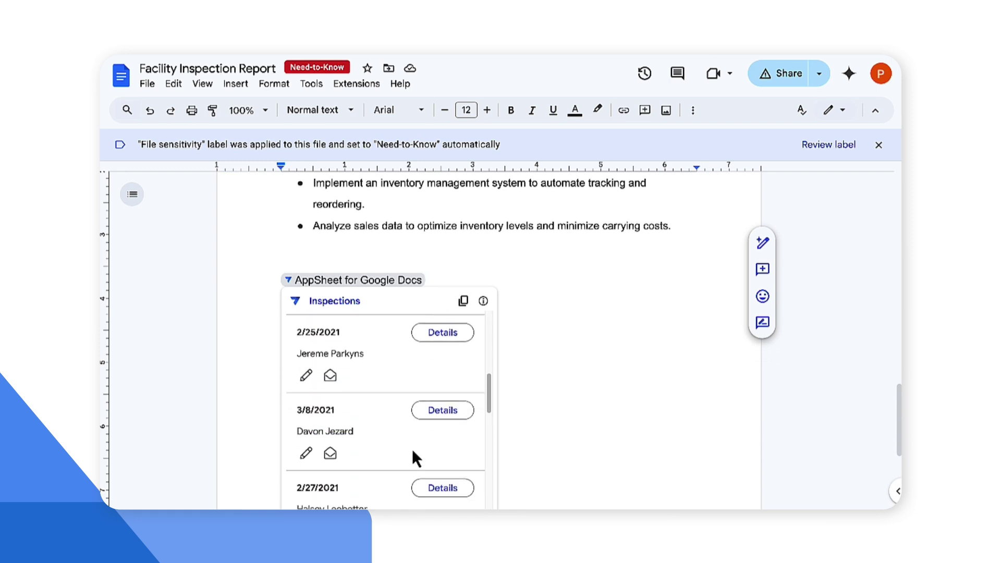
left_click(446, 350)
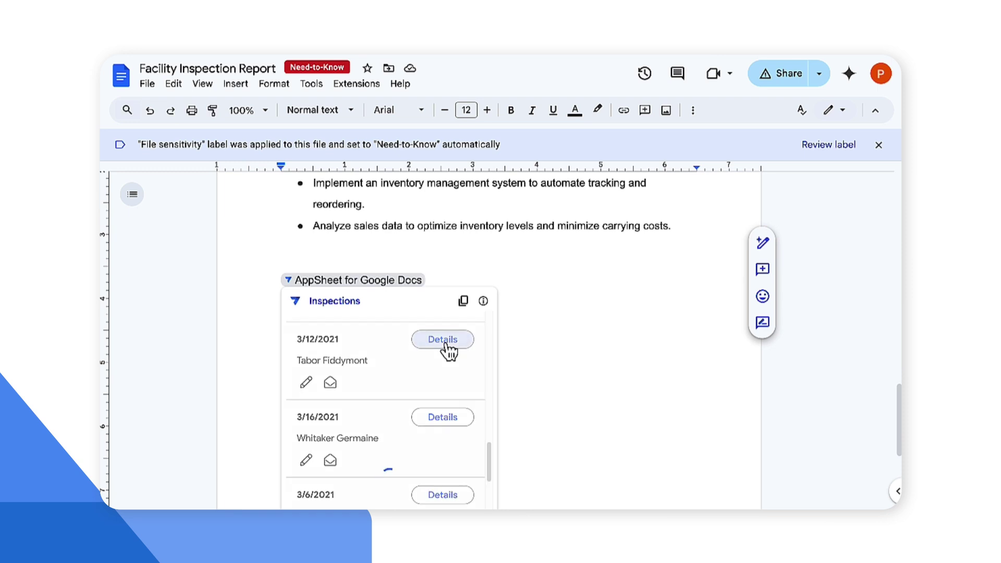
Step: View the inspector's staff details through View Ref (Inspected By)
scroll(444, 341, "up", 4)
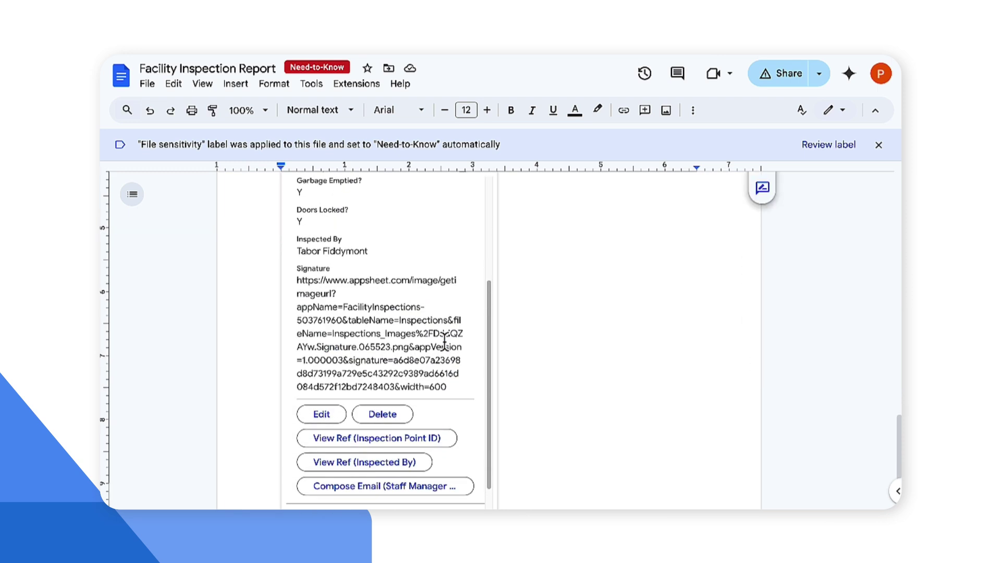
scroll(446, 344, "down", 2)
scroll(446, 348, "down", 3)
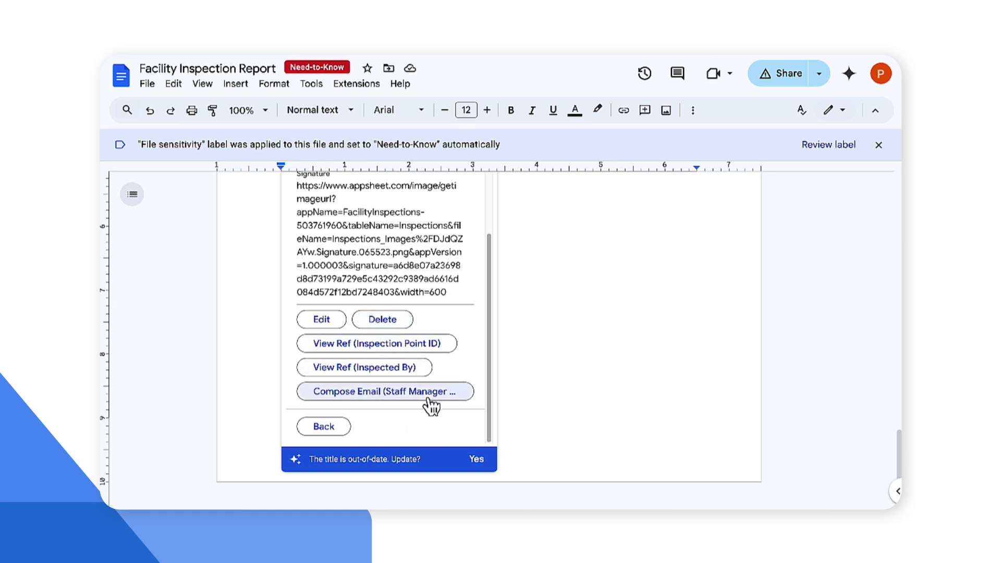
left_click(338, 365)
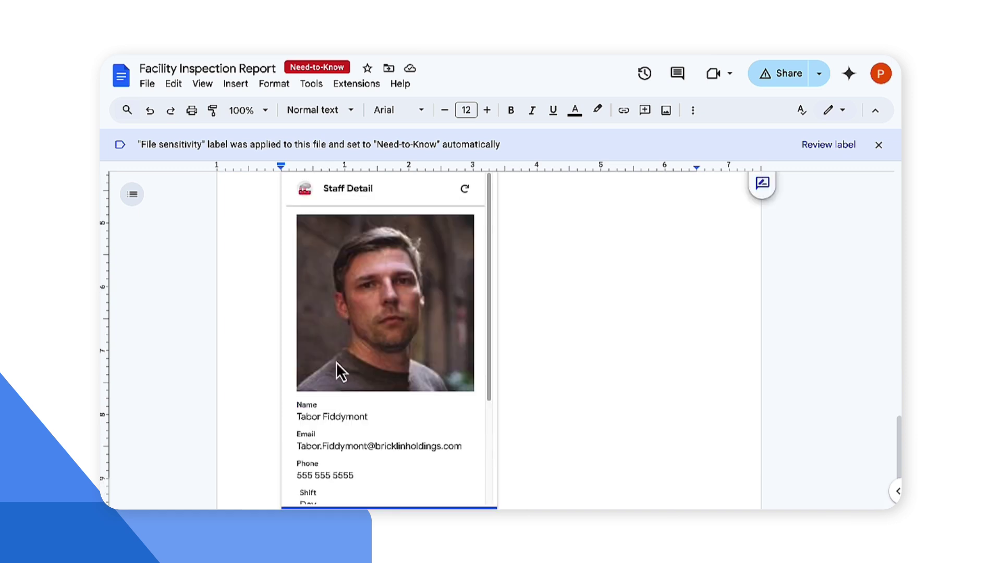
scroll(377, 434, "down", 2)
scroll(379, 436, "up", 3)
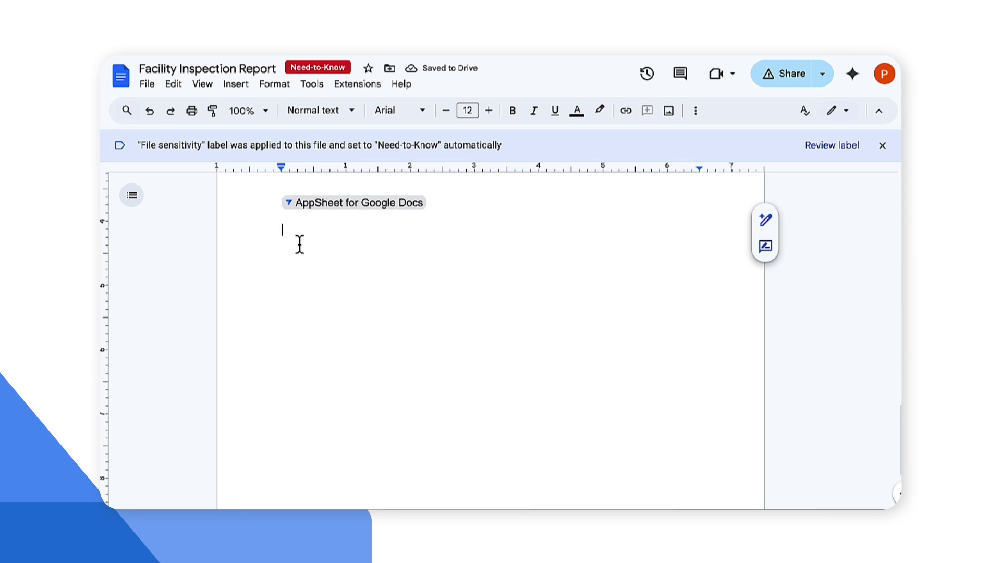
Step: Add the line 'By smart chip', then bring up the @ insert menu on a new line
type("By smart chip")
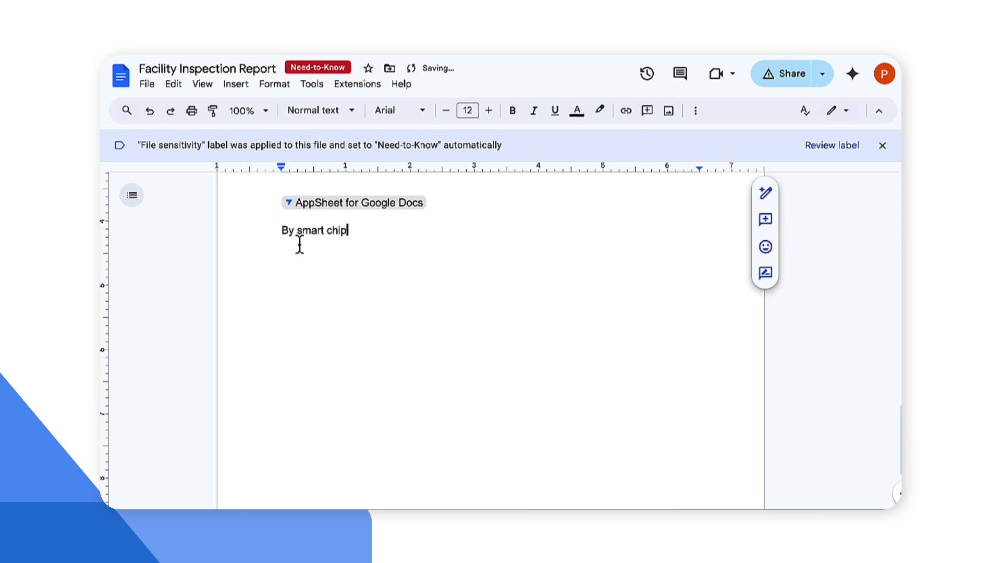
key("Return")
key("Return")
type("@")
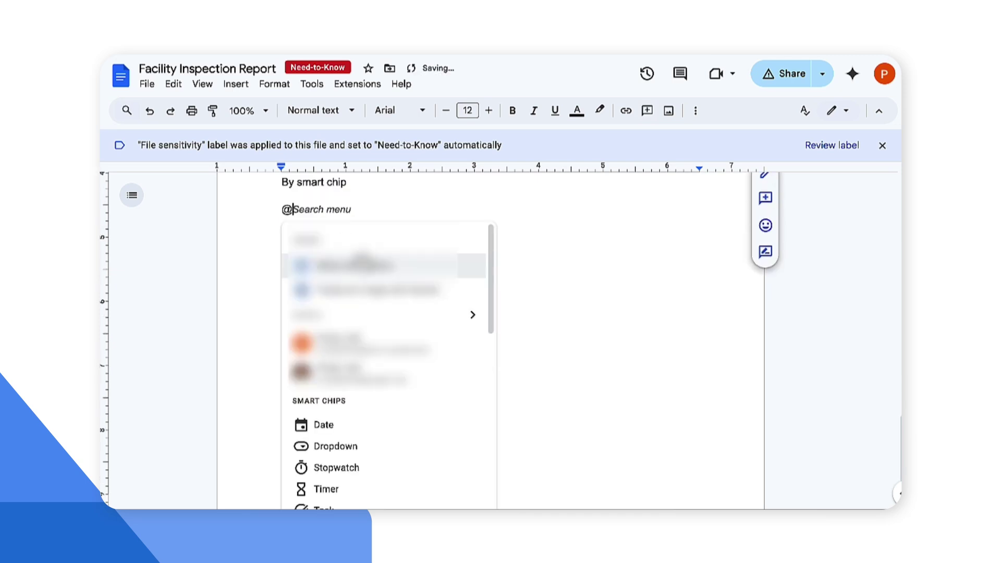
scroll(382, 305, "down", 10)
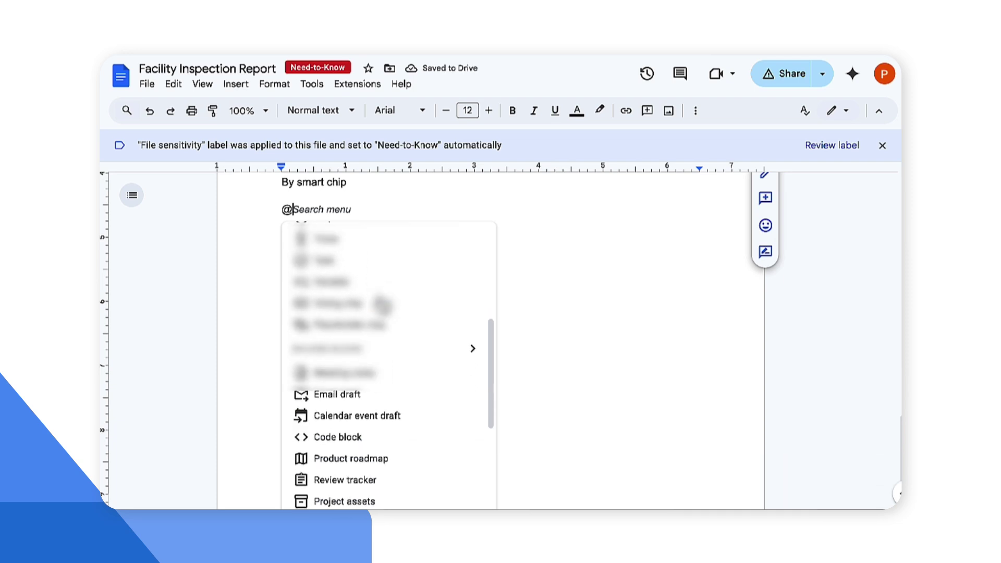
scroll(382, 306, "down", 2)
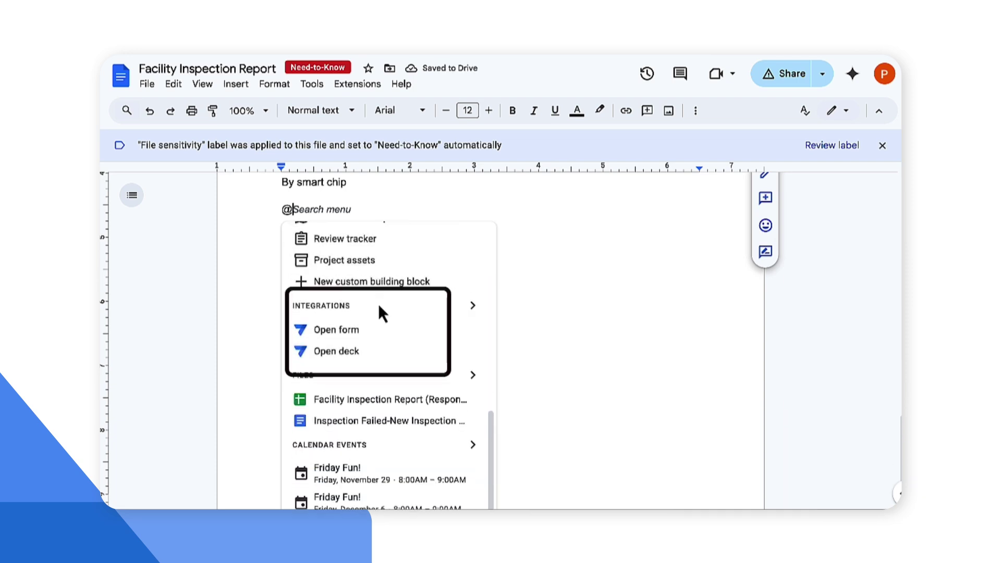
scroll(372, 352, "down", 1)
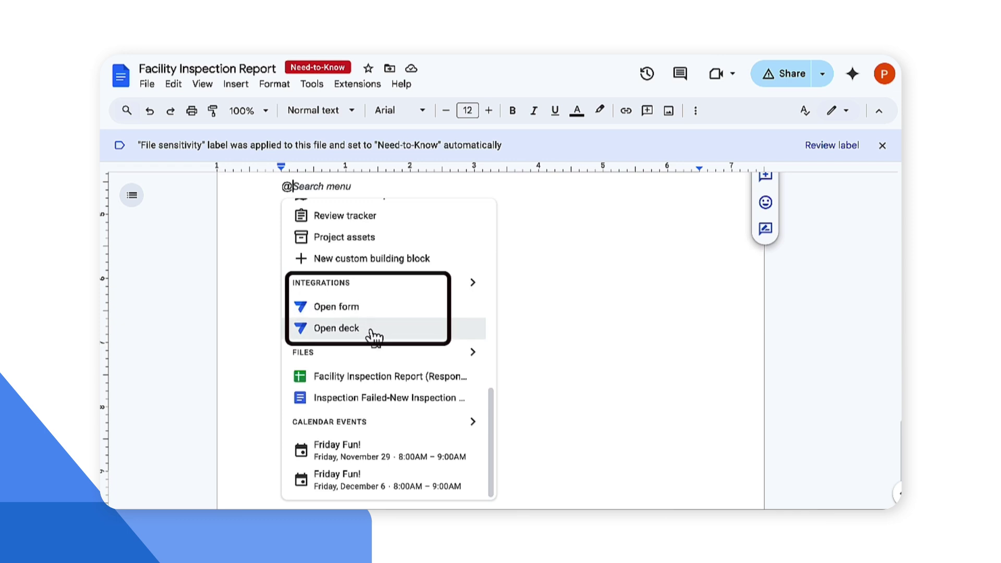
Step: Insert an AppSheet deck chip showing the Facility Inspections app's Inspections view
left_click(372, 333)
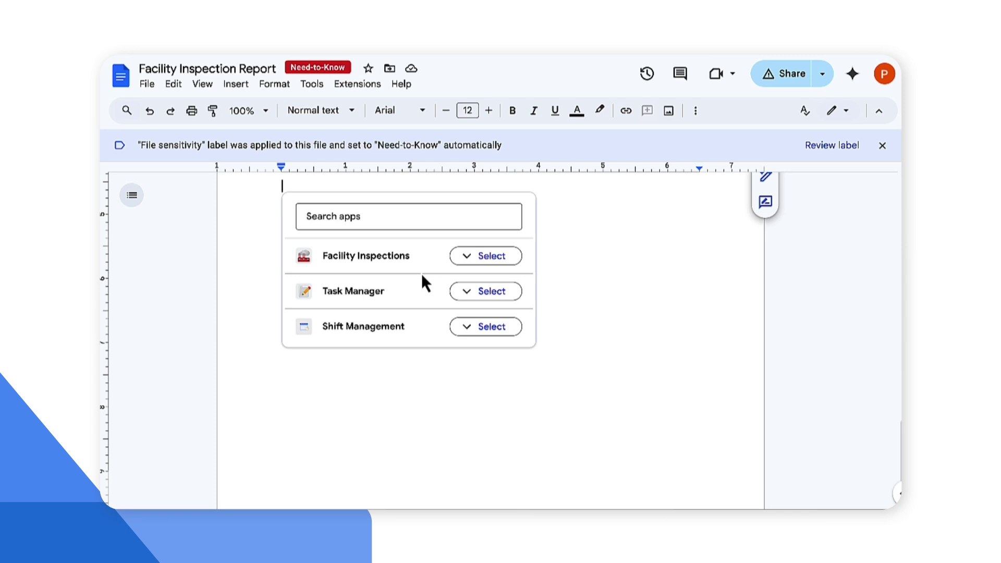
left_click(482, 261)
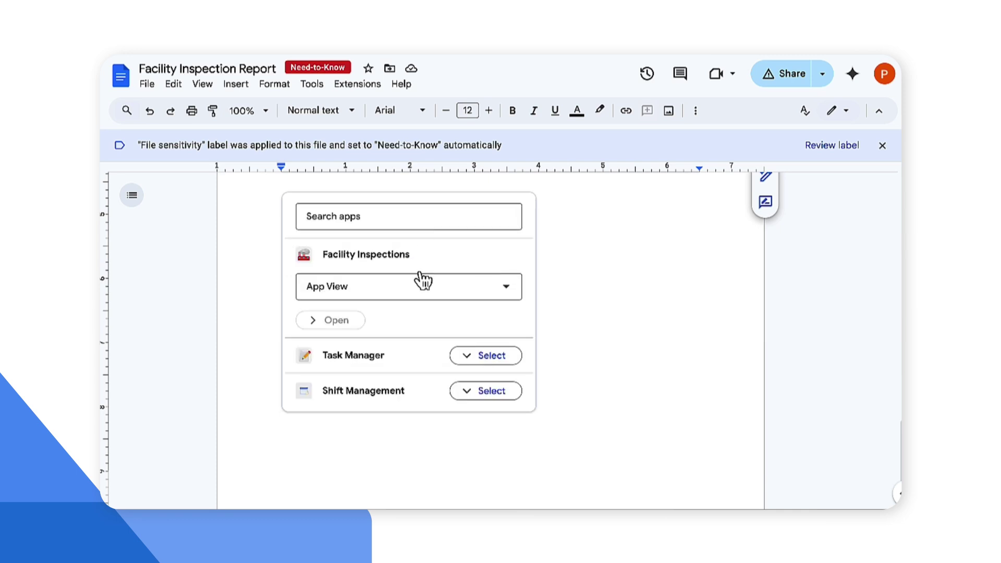
left_click(422, 296)
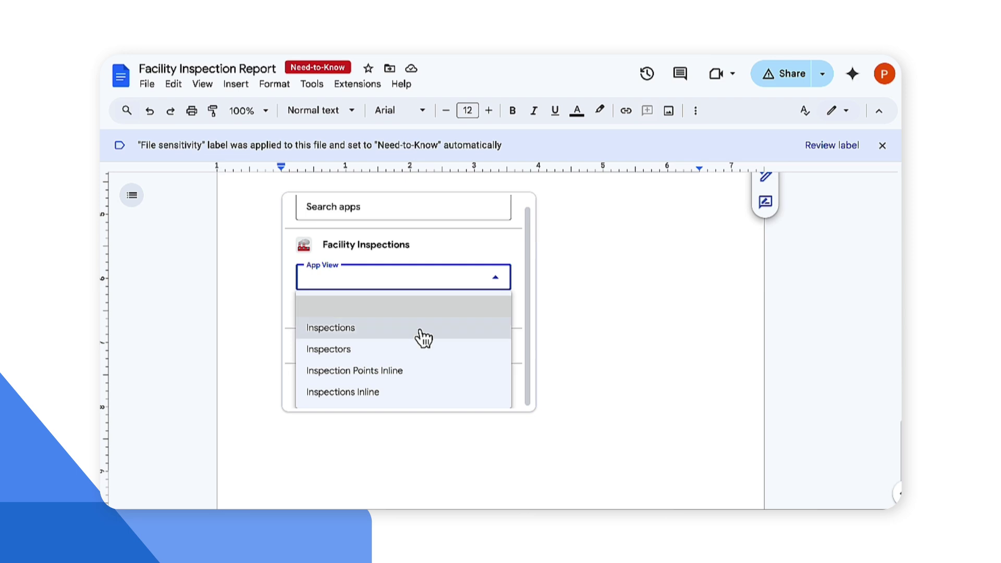
left_click(355, 332)
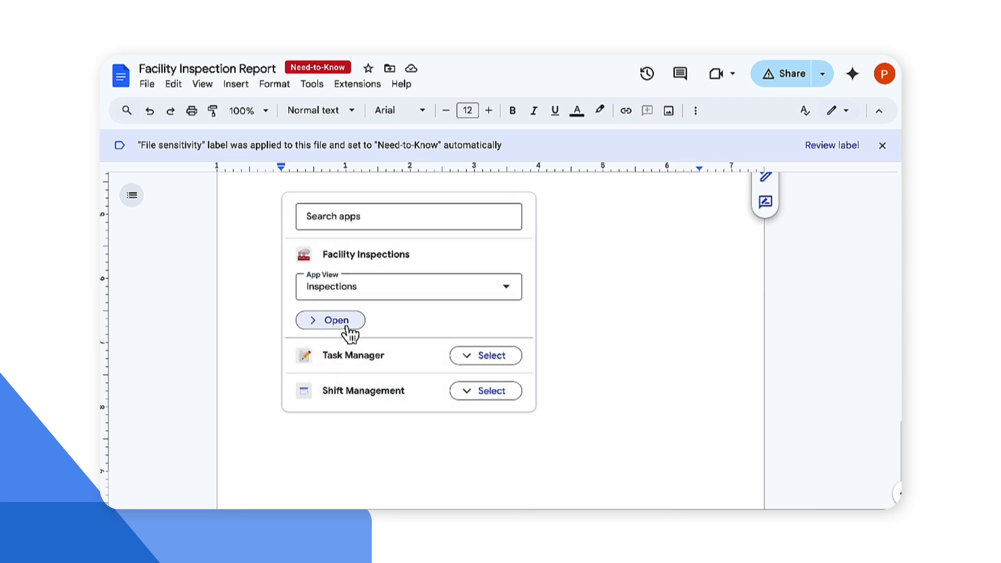
left_click(347, 332)
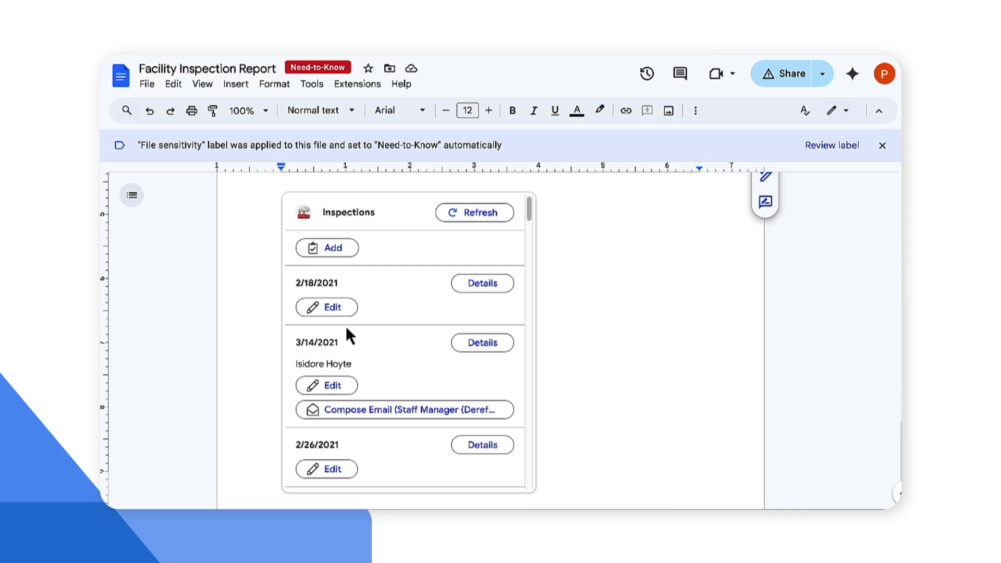
scroll(346, 327, "down", 3)
scroll(345, 327, "down", 3)
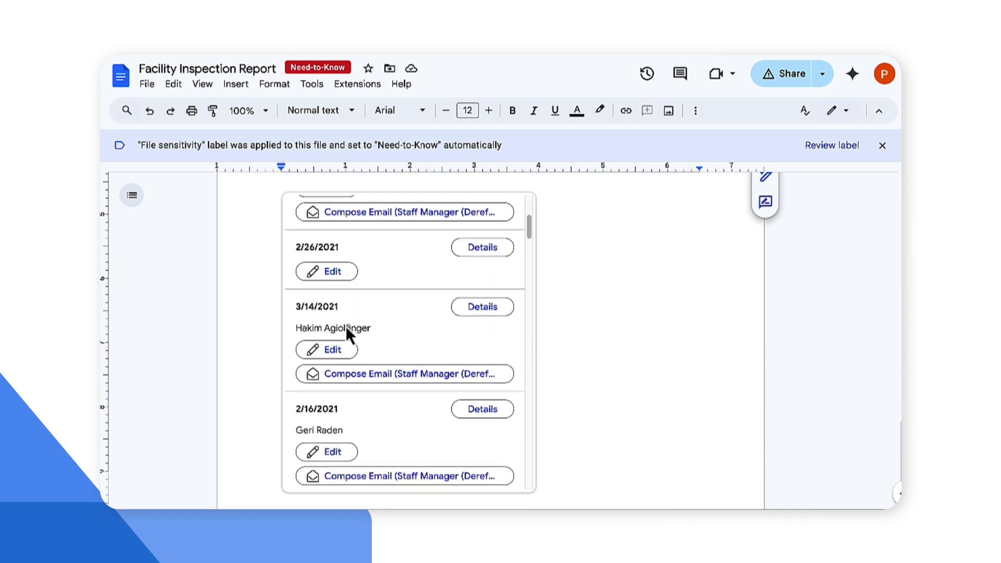
scroll(346, 326, "down", 1)
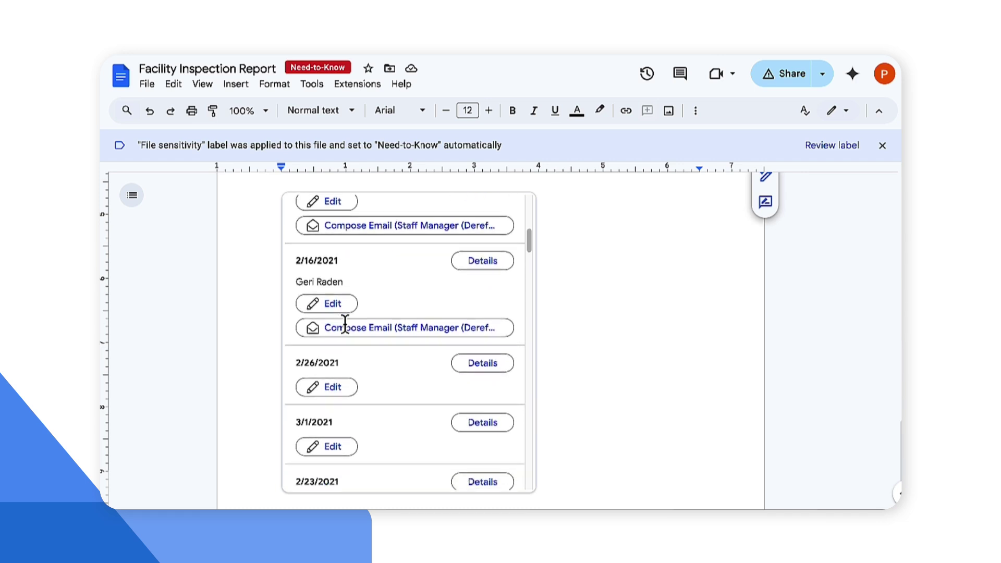
scroll(345, 326, "up", 2)
scroll(348, 332, "up", 3)
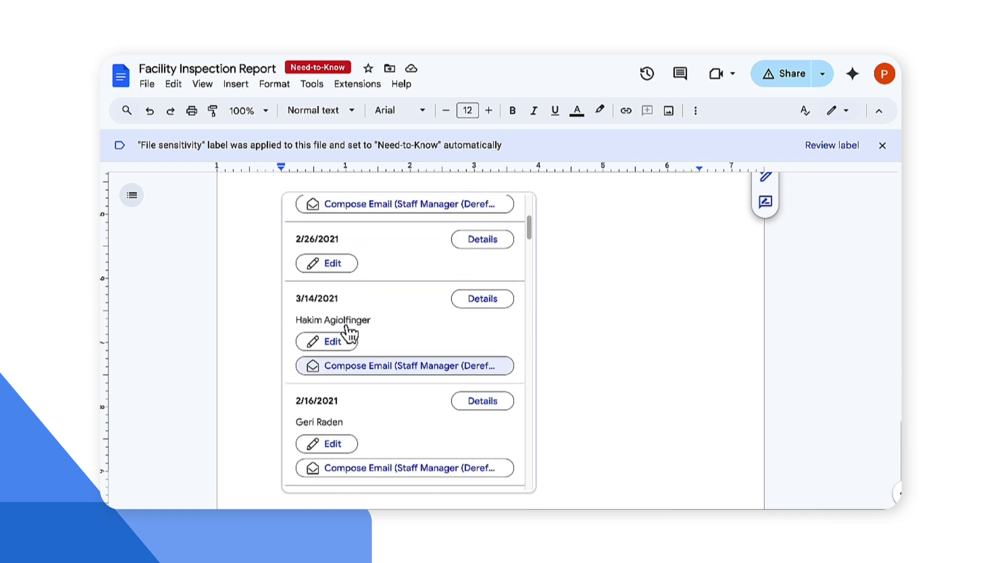
scroll(348, 334, "up", 2)
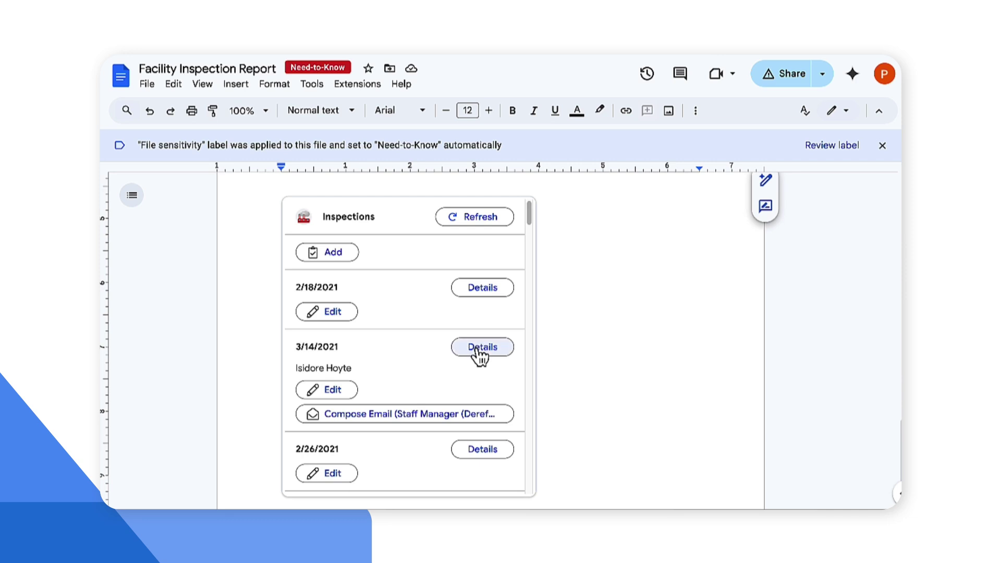
left_click(476, 347)
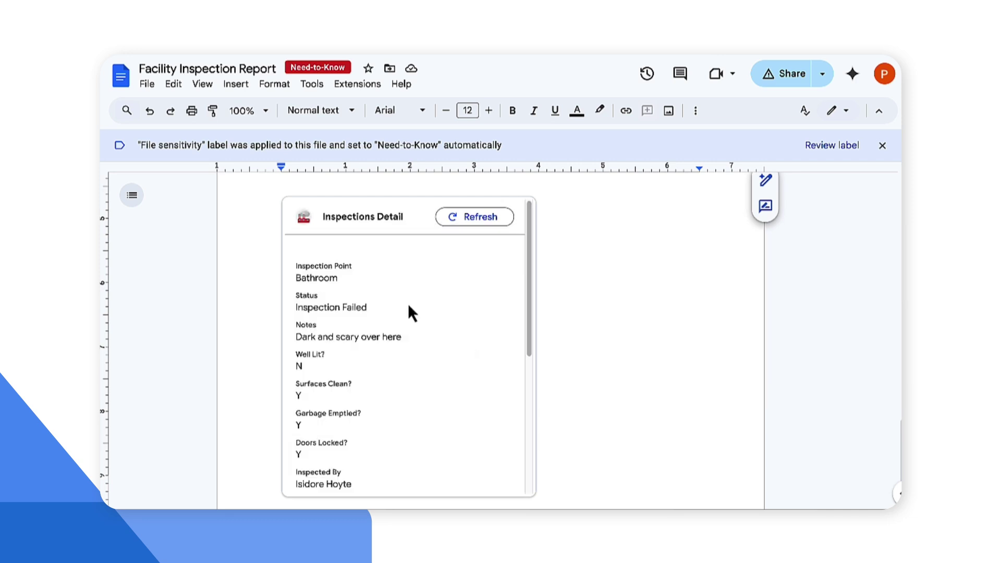
scroll(409, 308, "down", 3)
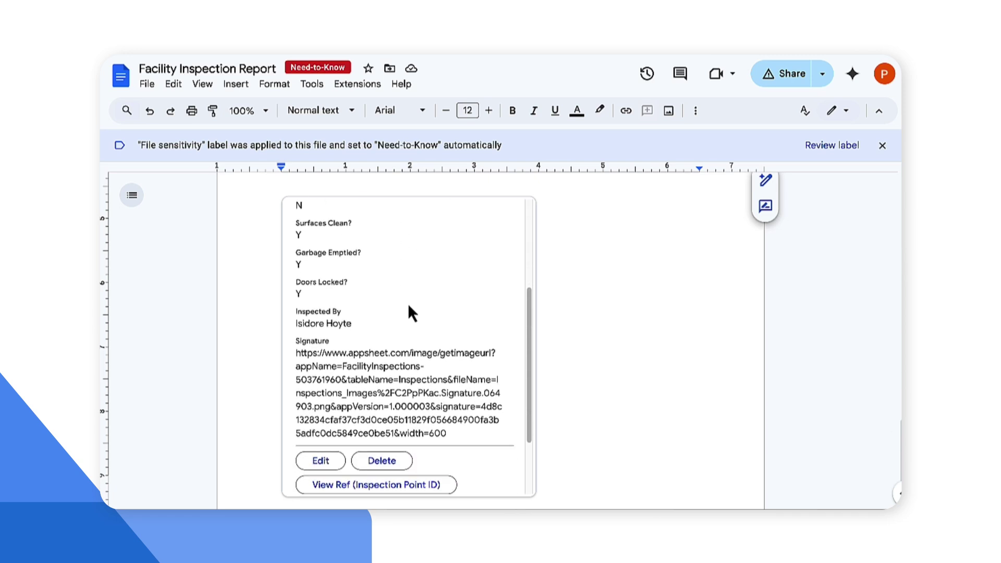
scroll(408, 309, "down", 2)
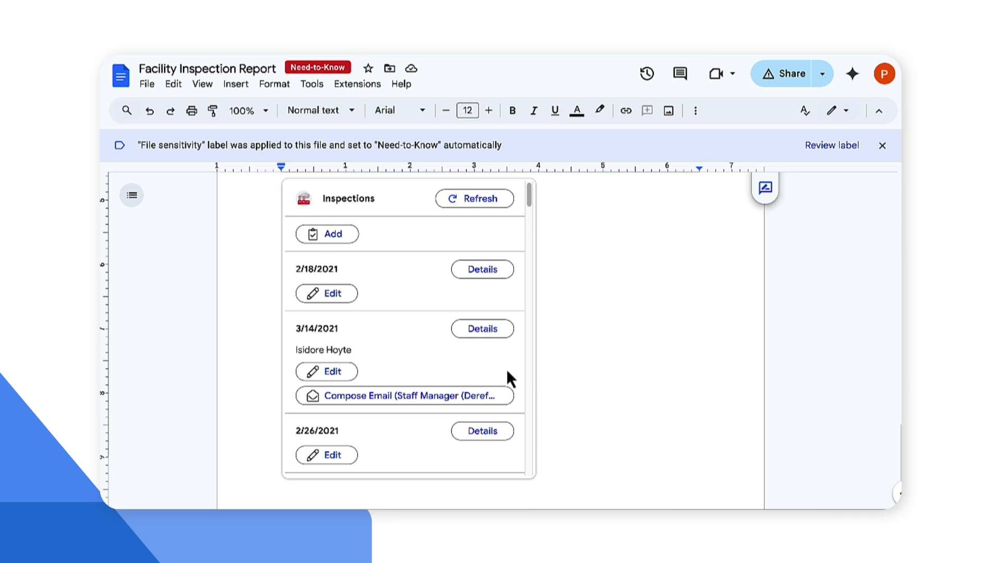
Step: Open the 3/14/2021 inspection's details and its inspector's staff record
scroll(425, 358, "down", 1)
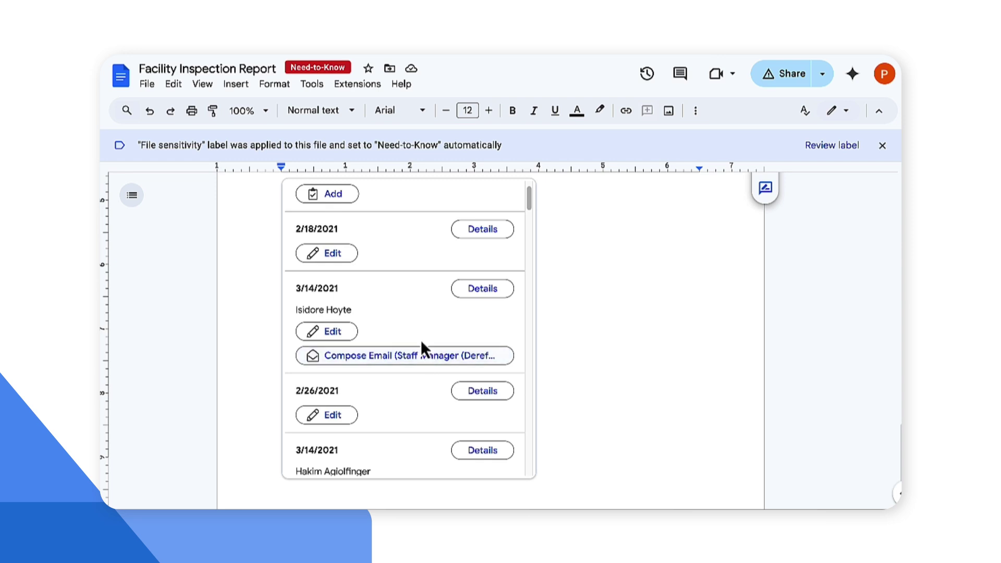
left_click(474, 292)
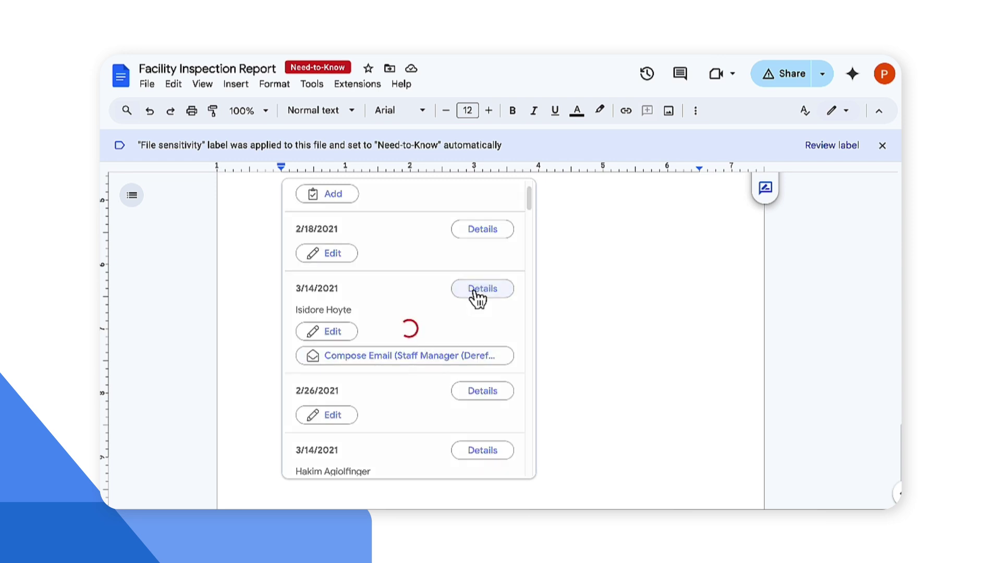
scroll(399, 398, "down", 5)
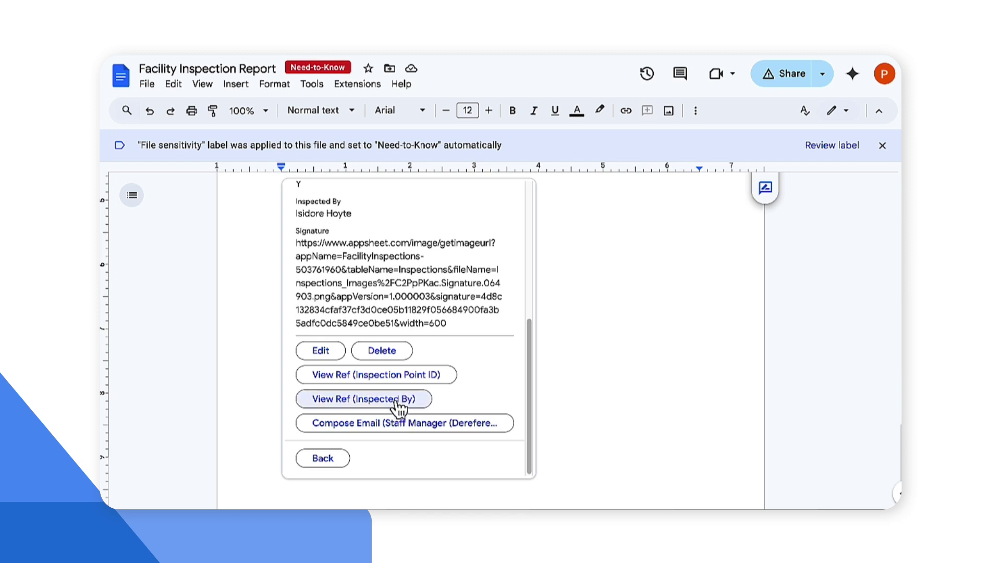
left_click(397, 400)
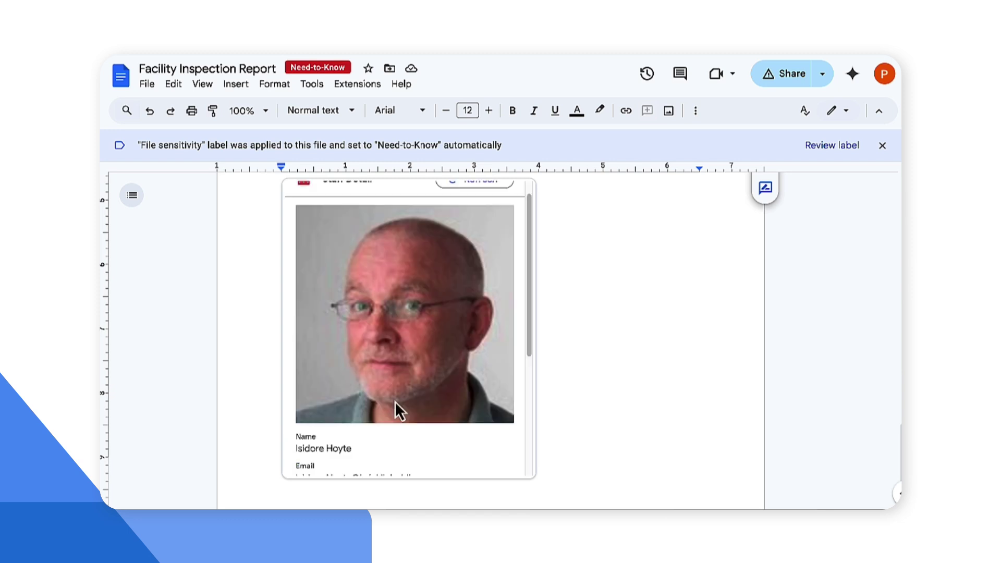
Step: Change the inspector's shift from Day to Night
scroll(433, 400, "down", 3)
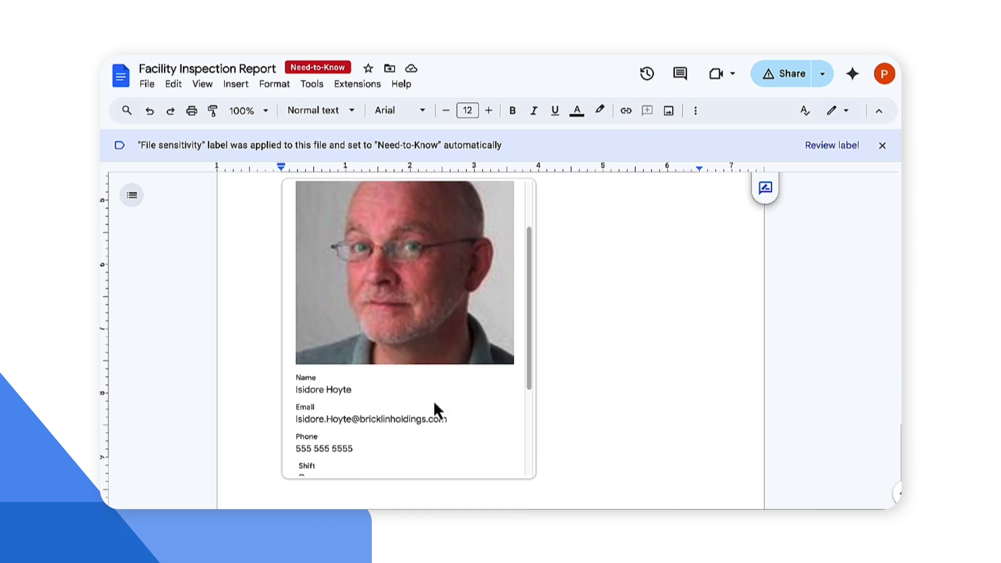
scroll(433, 400, "down", 5)
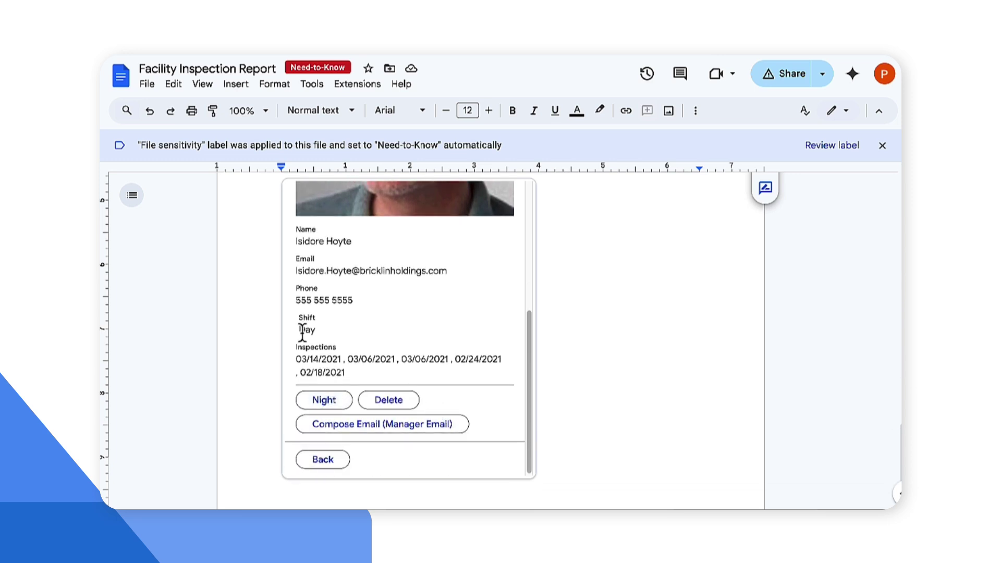
left_click_drag(299, 329, 318, 336)
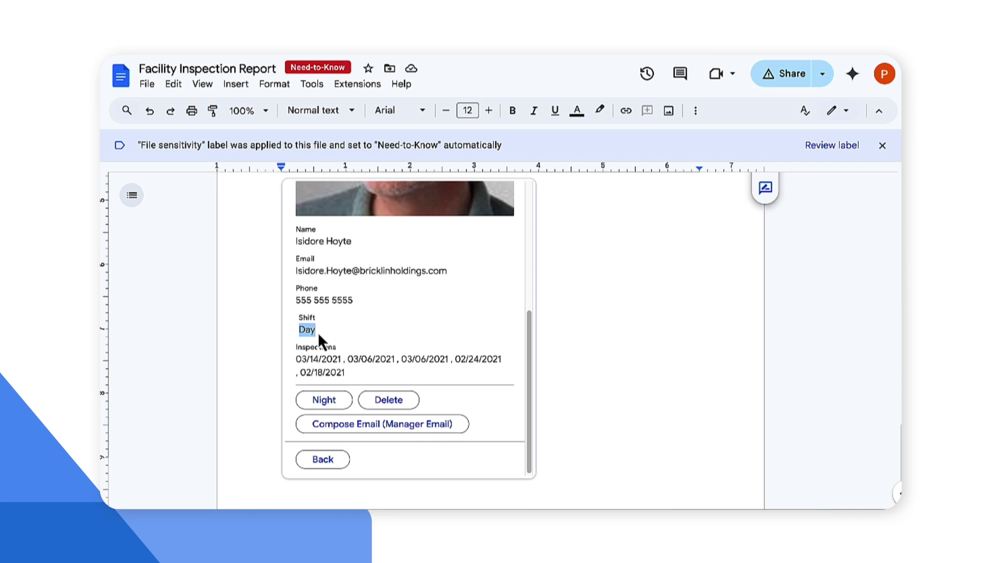
left_click(313, 408)
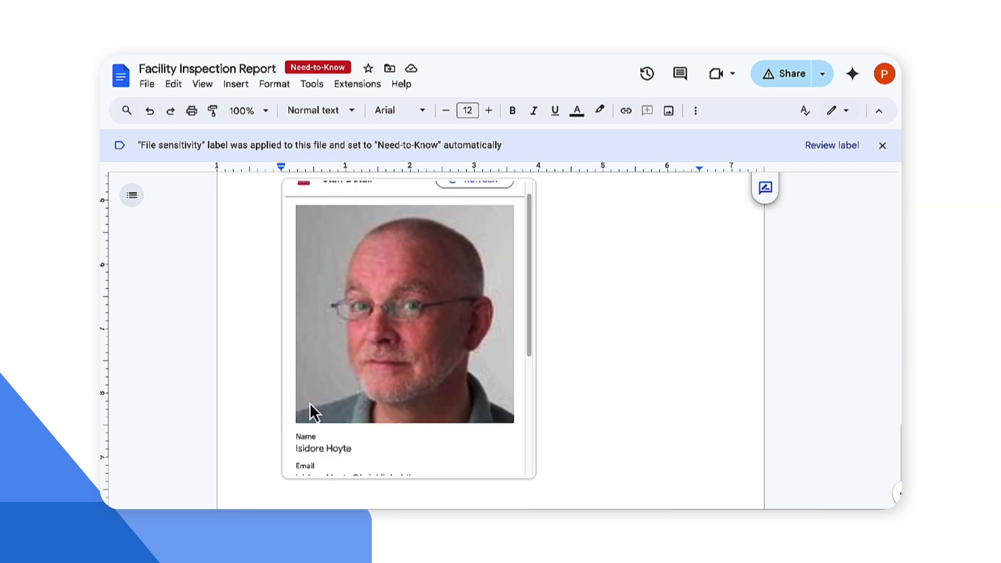
scroll(310, 402, "down", 5)
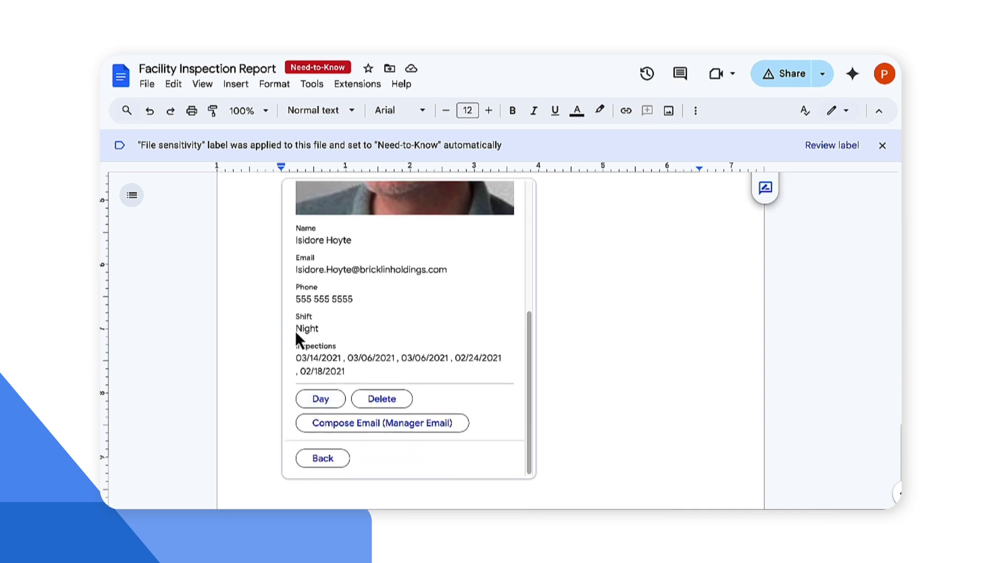
double_click(306, 328)
scroll(333, 339, "up", 5)
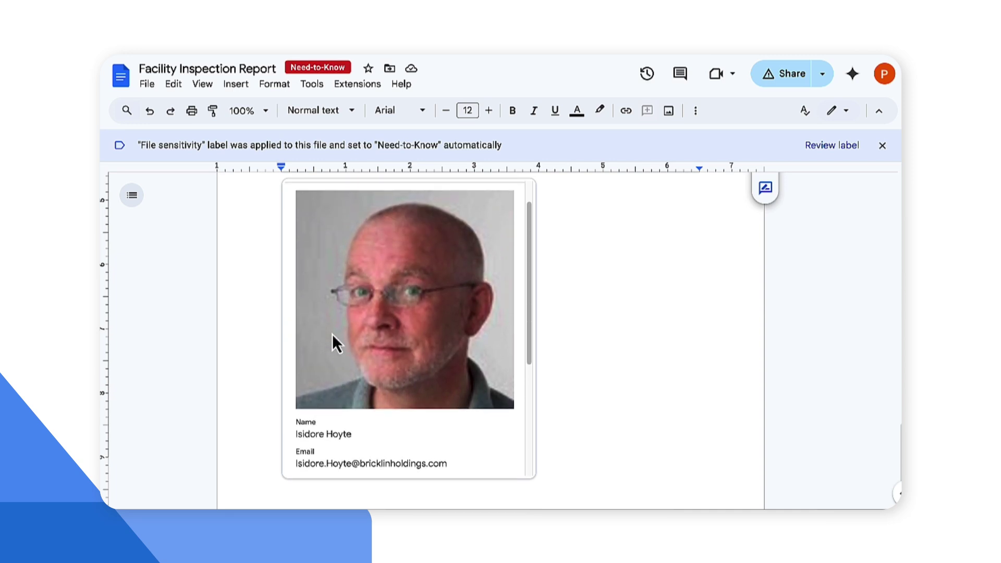
scroll(333, 339, "down", 4)
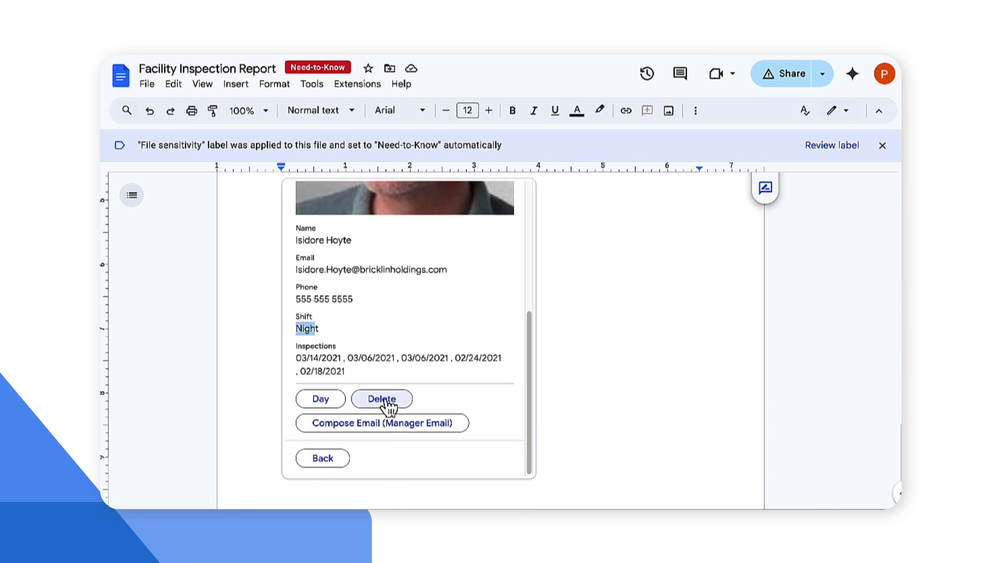
Step: Delete the inspector's staff record and accept the Delete item? confirmation
left_click(385, 401)
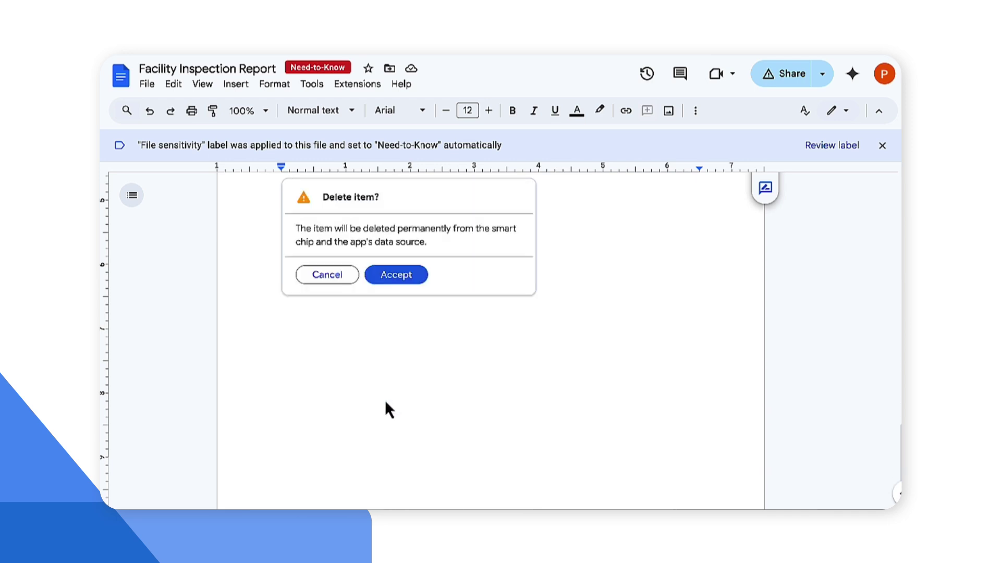
left_click(401, 284)
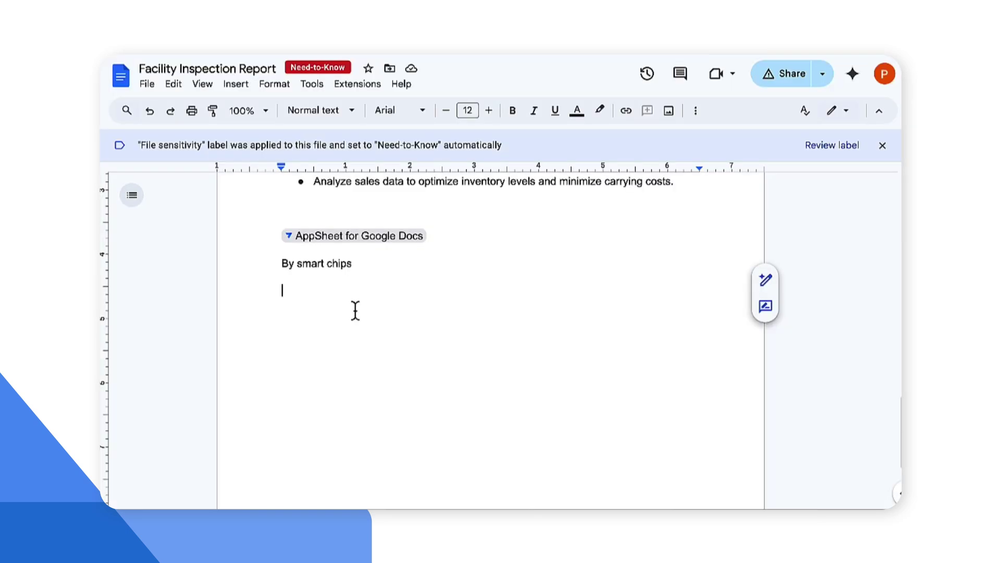
Step: Insert an AppSheet form chip using the Shift Management app's Self enrollment view
type("@")
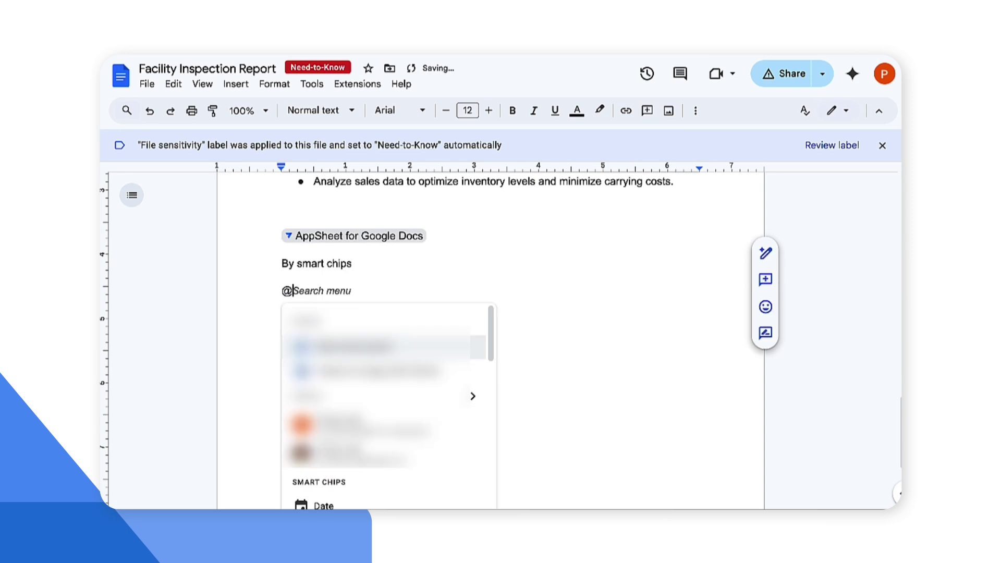
scroll(364, 423, "down", 6)
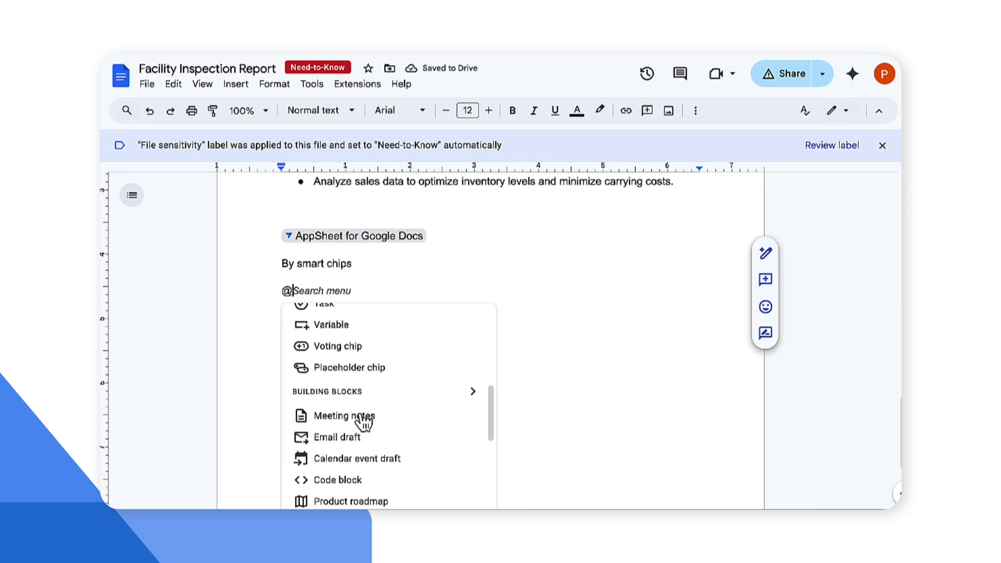
scroll(363, 423, "down", 4)
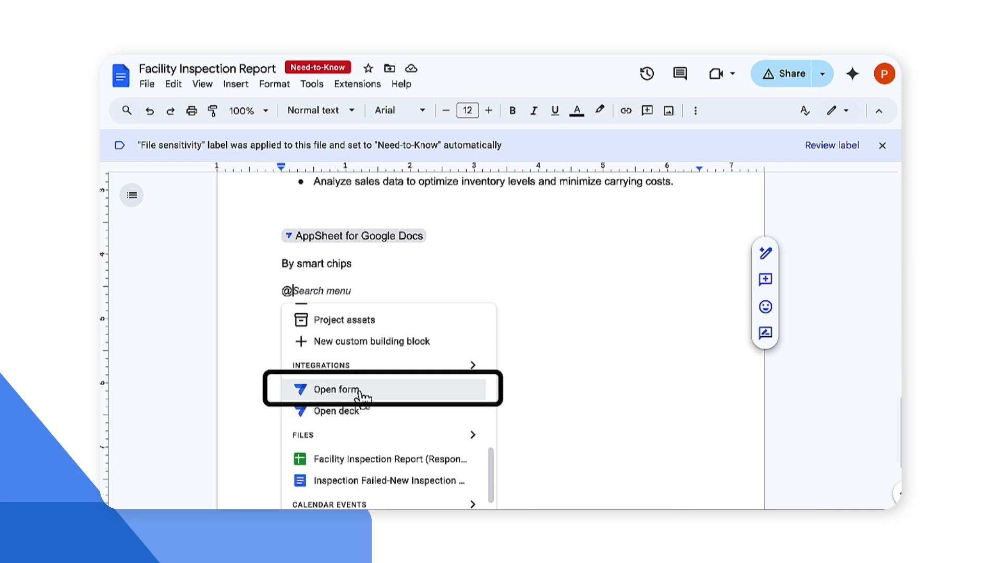
left_click(359, 391)
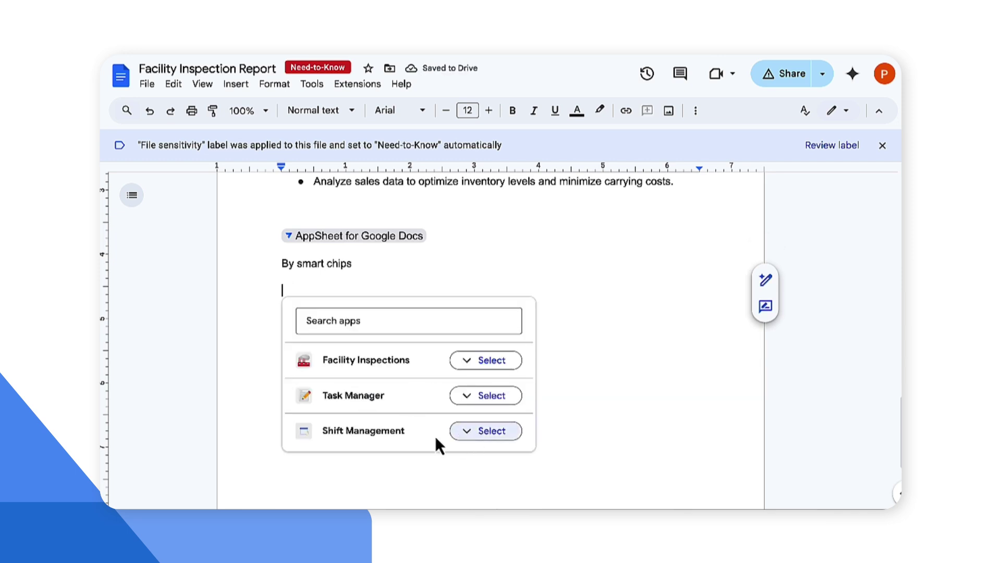
left_click(467, 438)
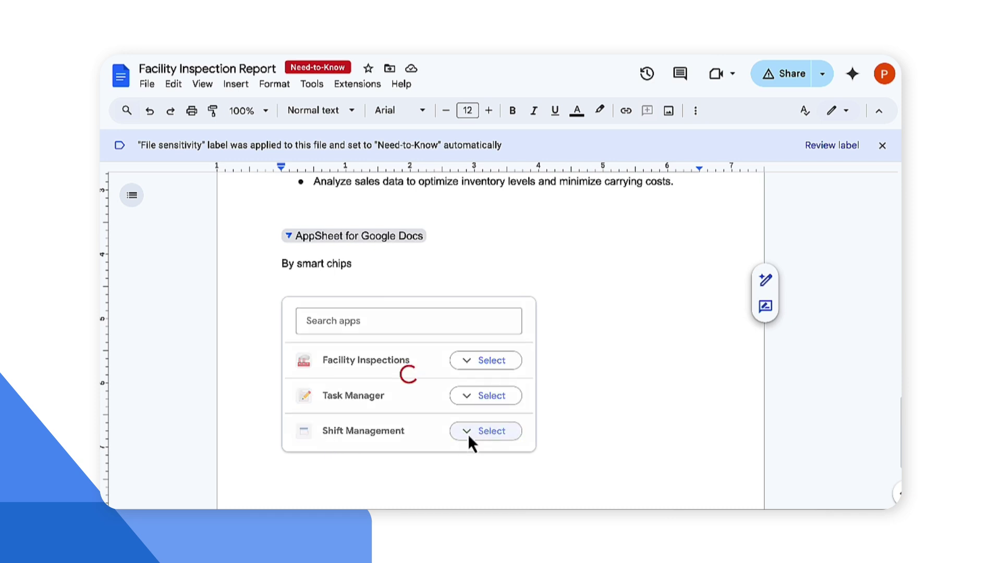
scroll(503, 432, "down", 3)
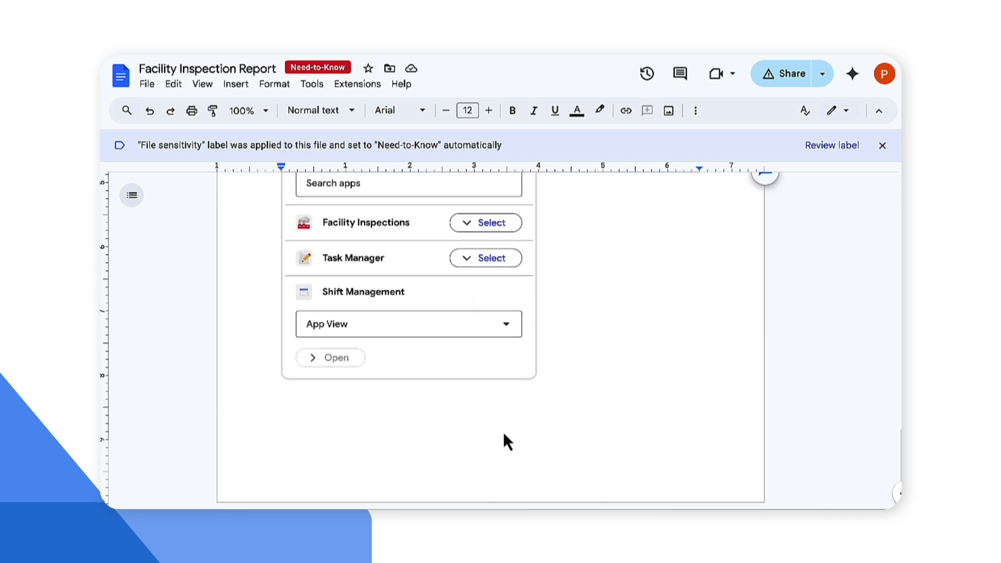
left_click(433, 327)
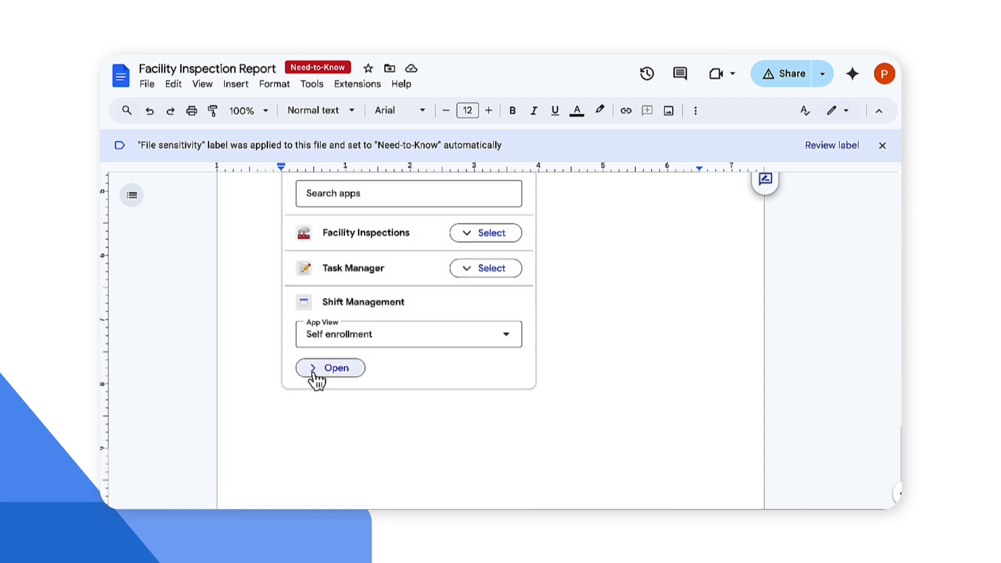
left_click(321, 371)
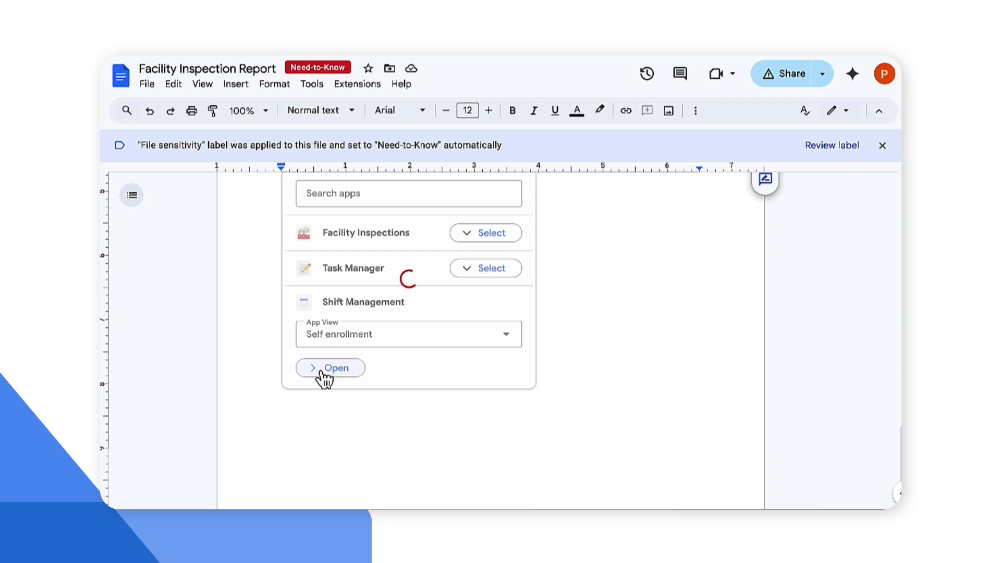
Step: Sign up a new employee by entering their full name and e-mail in the Sign up form and saving it
scroll(336, 314, "down", 1)
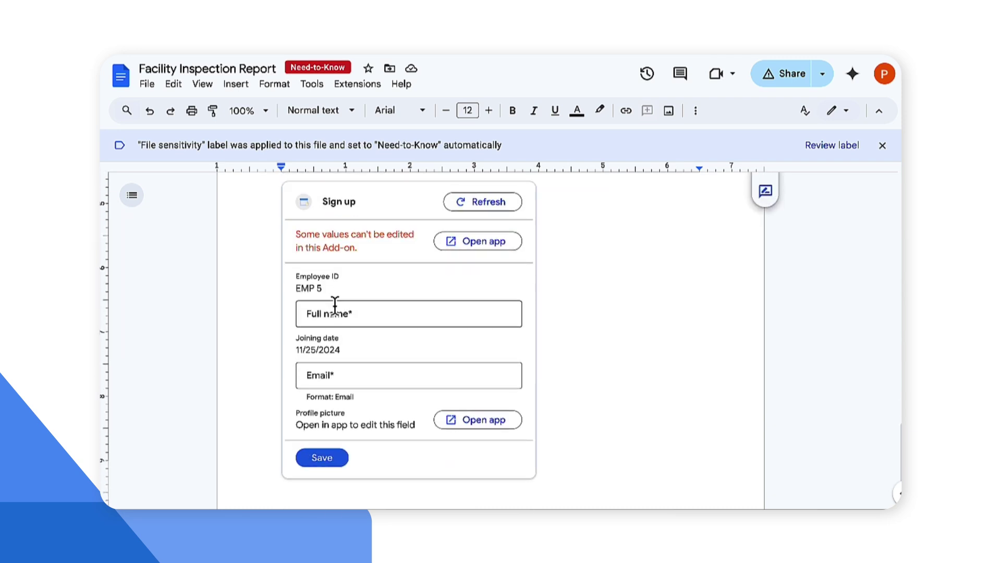
left_click(335, 312)
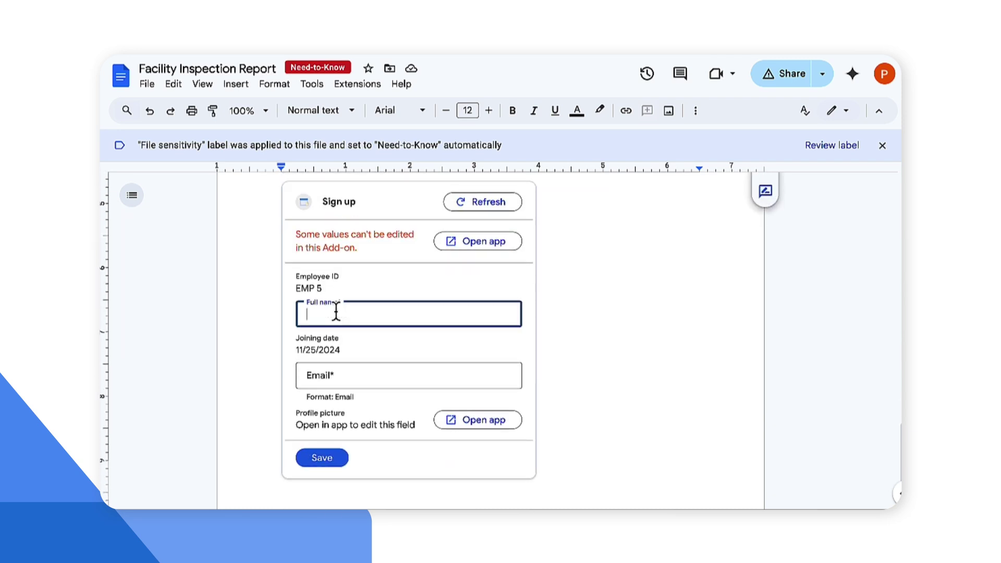
left_click(349, 394)
left_click(396, 374)
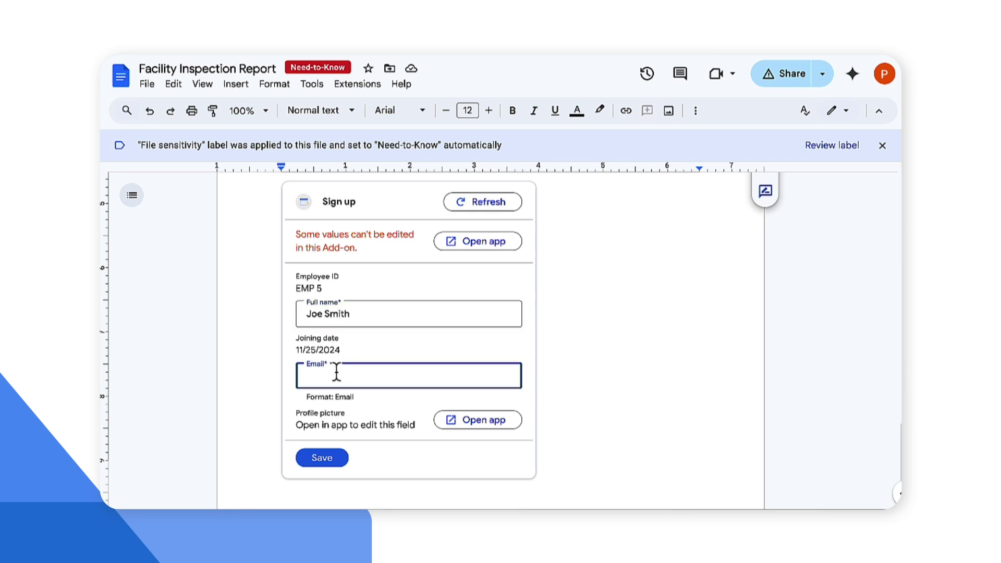
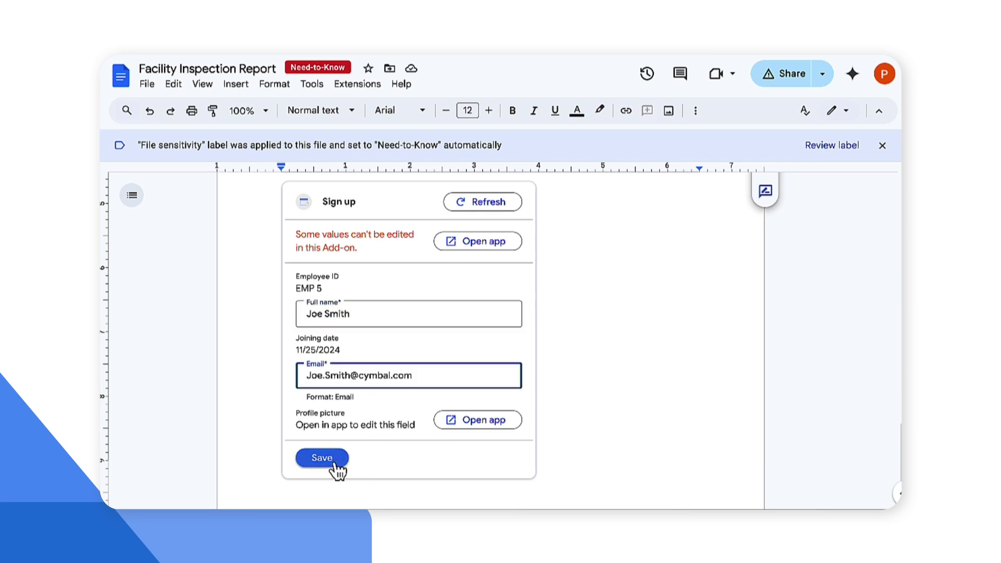
left_click(334, 463)
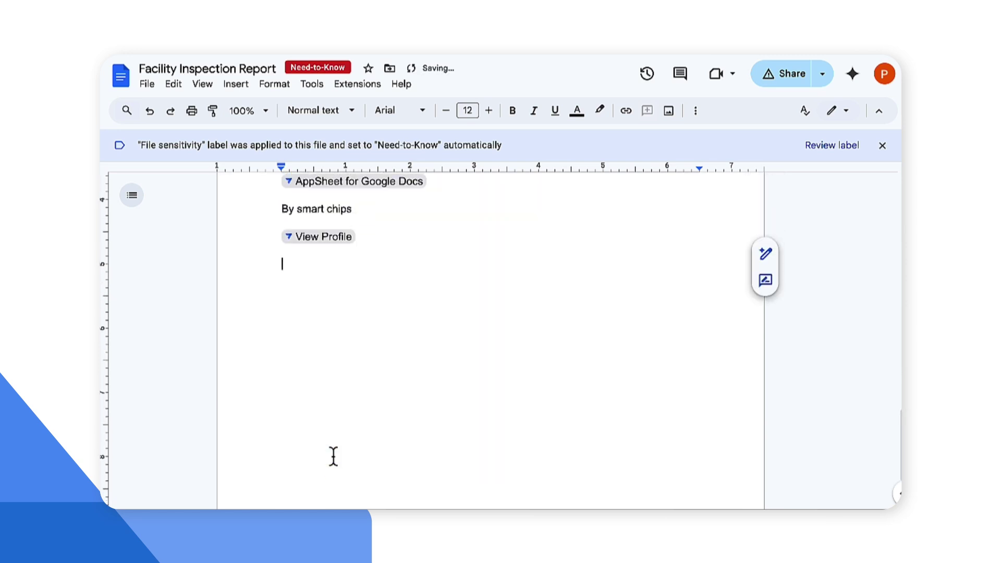
Step: Open the new employee's profile in AppSheet from the View Profile chip
mouse_move(310, 244)
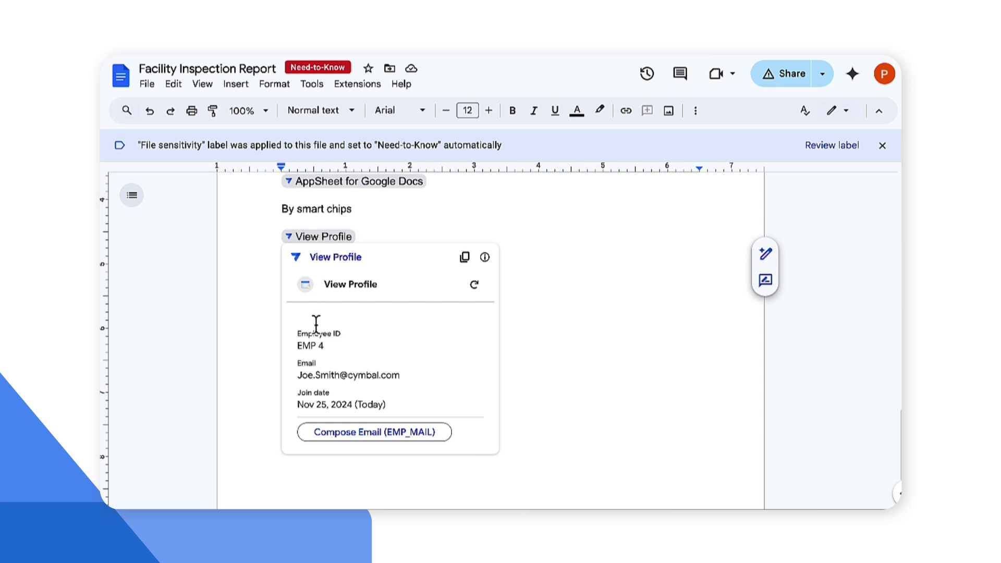
scroll(324, 312, "up", 1)
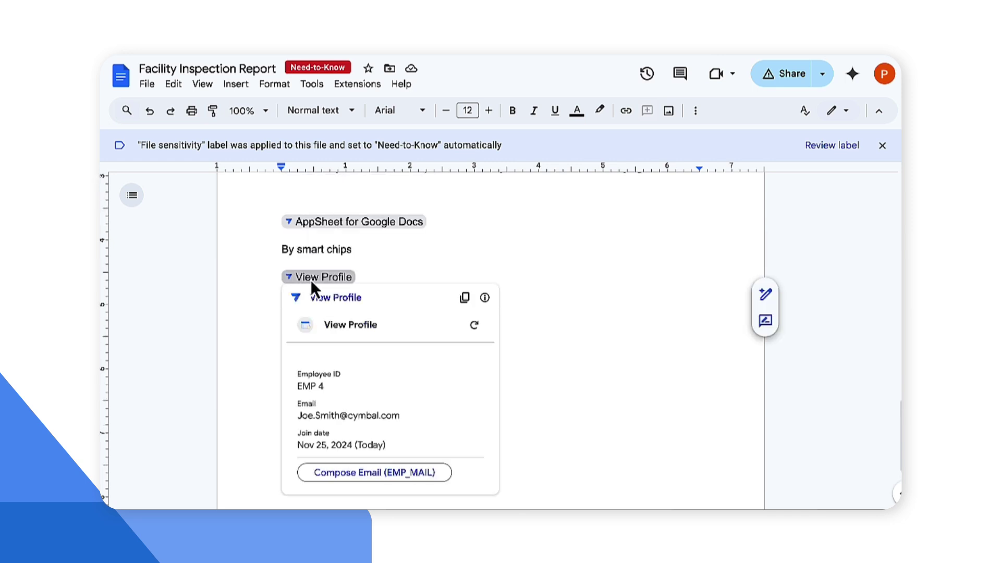
left_click(327, 296)
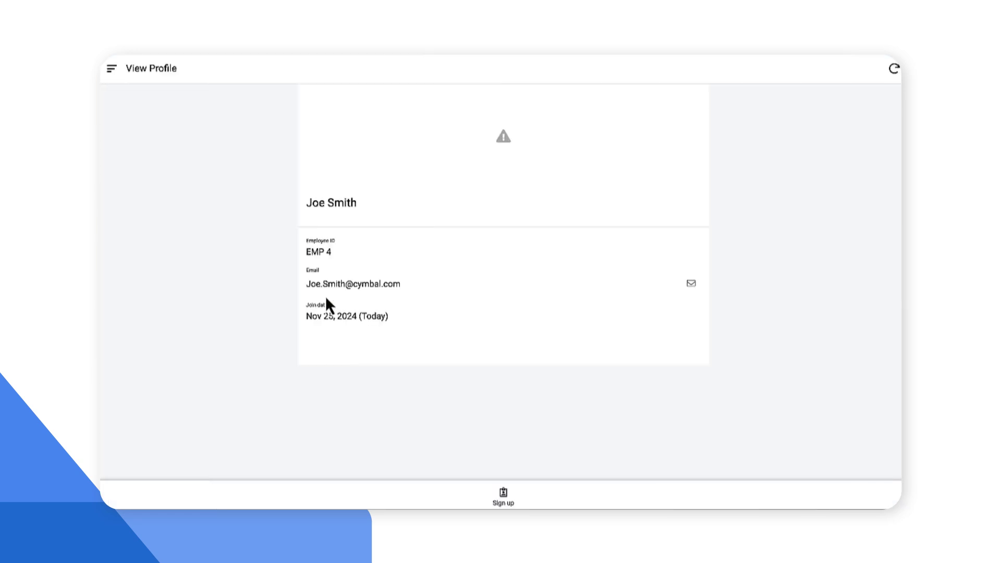